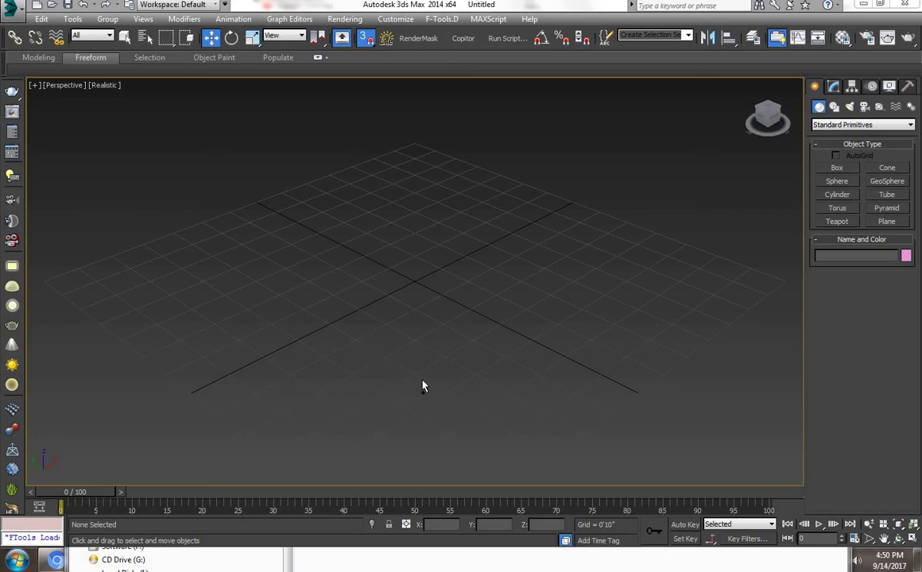
- Orbit the Perspective view to a new angle on the empty home grid
{"action": "mouse_move", "coordinate": [473, 367]}
{"action": "middle_mouse_down", "text": "alt"}
{"action": "mouse_move", "coordinate": [374, 353]}
{"action": "mouse_move", "coordinate": [411, 333]}
{"action": "mouse_move", "coordinate": [447, 363]}
{"action": "mouse_move", "coordinate": [518, 352]}
{"action": "mouse_move", "coordinate": [615, 357]}
{"action": "middle_mouse_up", "text": "alt"}
{"action": "key", "text": "w"}
{"action": "middle_click_drag", "start_coordinate": [540, 335], "coordinate": [540, 333], "text": "alt"}
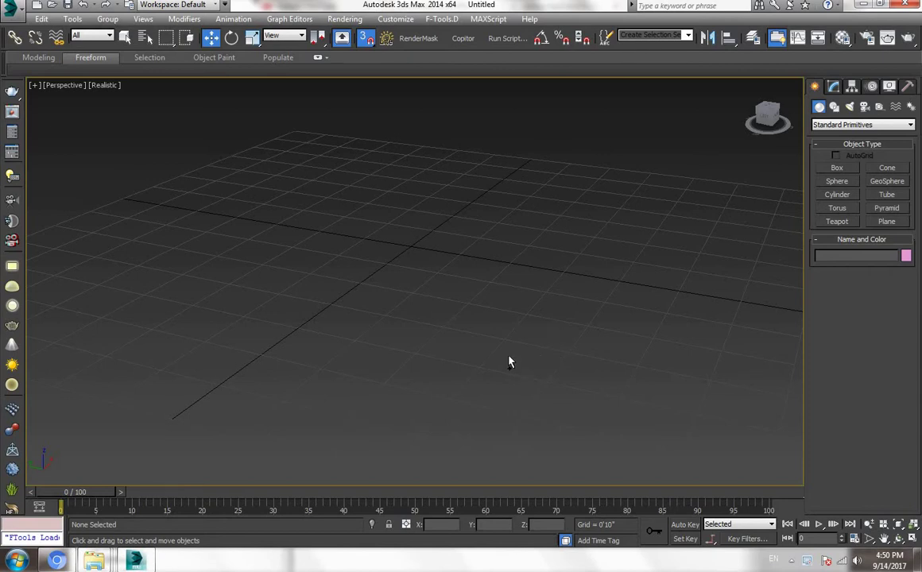
{"action": "mouse_move", "coordinate": [510, 362]}
{"action": "middle_mouse_down", "text": "alt"}
{"action": "mouse_move", "coordinate": [481, 346]}
{"action": "mouse_move", "coordinate": [488, 335]}
{"action": "mouse_move", "coordinate": [463, 364]}
{"action": "mouse_move", "coordinate": [523, 371]}
{"action": "middle_mouse_up", "text": "alt"}
{"action": "right_click", "coordinate": [535, 387]}
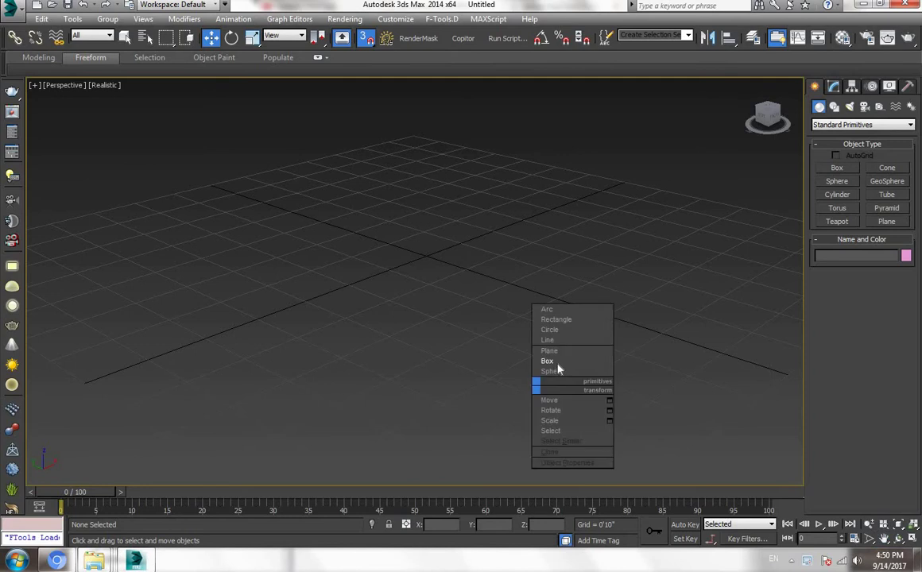
{"action": "left_click", "coordinate": [547, 362]}
{"action": "left_click_drag", "start_coordinate": [535, 354], "coordinate": [549, 238]}
{"action": "left_click", "coordinate": [557, 176]}
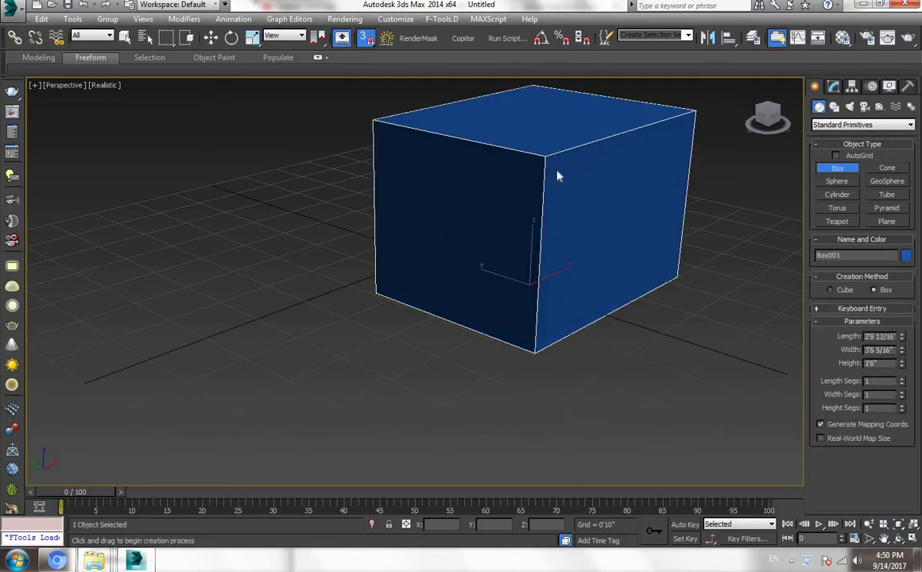
{"action": "key", "text": "w"}
{"action": "scroll", "coordinate": [423, 273], "scroll_direction": "up", "scroll_amount": 3}
{"action": "key", "text": "z"}
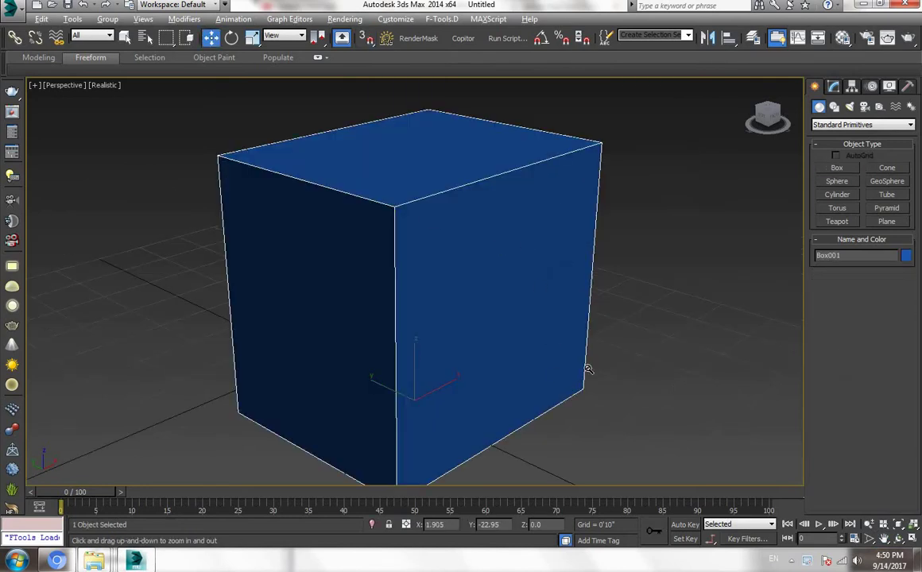
{"action": "scroll", "coordinate": [556, 361], "scroll_direction": "down", "scroll_amount": 3}
{"action": "mouse_move", "coordinate": [514, 353]}
{"action": "middle_mouse_down", "text": "alt"}
{"action": "mouse_move", "coordinate": [573, 376]}
{"action": "mouse_move", "coordinate": [381, 377]}
{"action": "mouse_move", "coordinate": [358, 371]}
{"action": "mouse_move", "coordinate": [291, 309]}
{"action": "mouse_move", "coordinate": [309, 329]}
{"action": "mouse_move", "coordinate": [436, 385]}
{"action": "middle_mouse_up", "text": "alt"}
{"action": "key", "text": "w"}
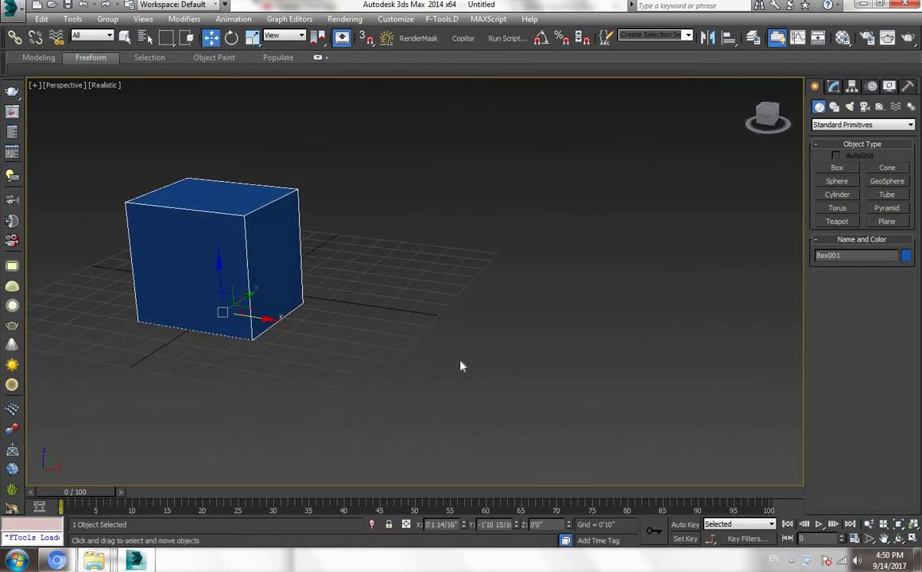
{"action": "right_click", "coordinate": [433, 370]}
{"action": "left_click", "coordinate": [460, 310]}
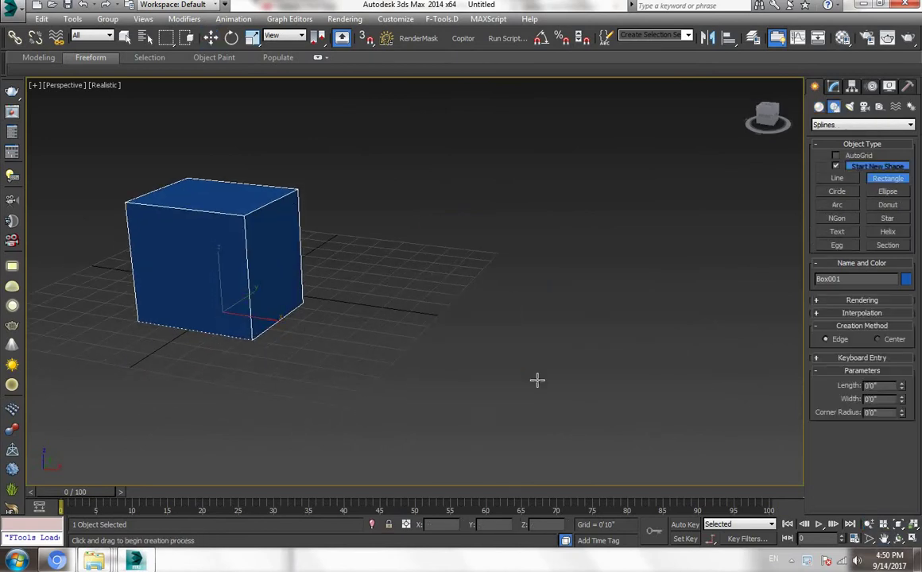
{"action": "left_click_drag", "start_coordinate": [443, 329], "coordinate": [593, 408]}
{"action": "right_click", "coordinate": [485, 380]}
{"action": "middle_click_drag", "start_coordinate": [471, 372], "coordinate": [372, 387], "text": "alt"}
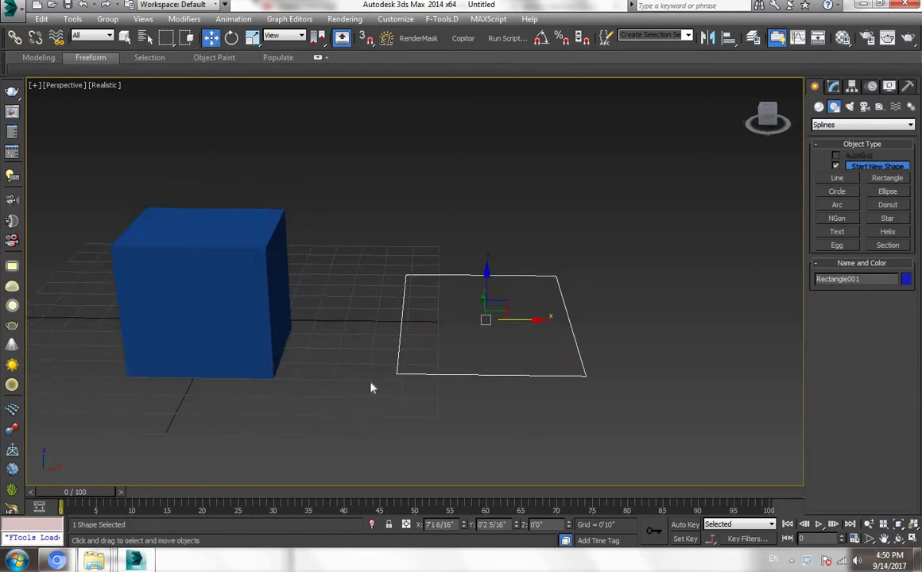
{"action": "middle_click_drag", "start_coordinate": [428, 390], "coordinate": [264, 303], "text": "alt"}
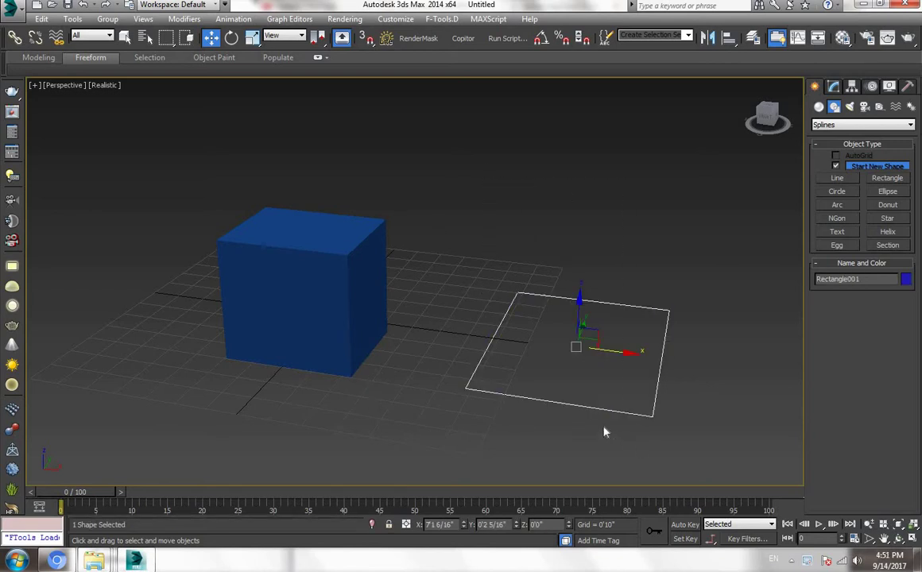
{"action": "key", "text": "Delete"}
{"action": "right_click", "coordinate": [532, 327]}
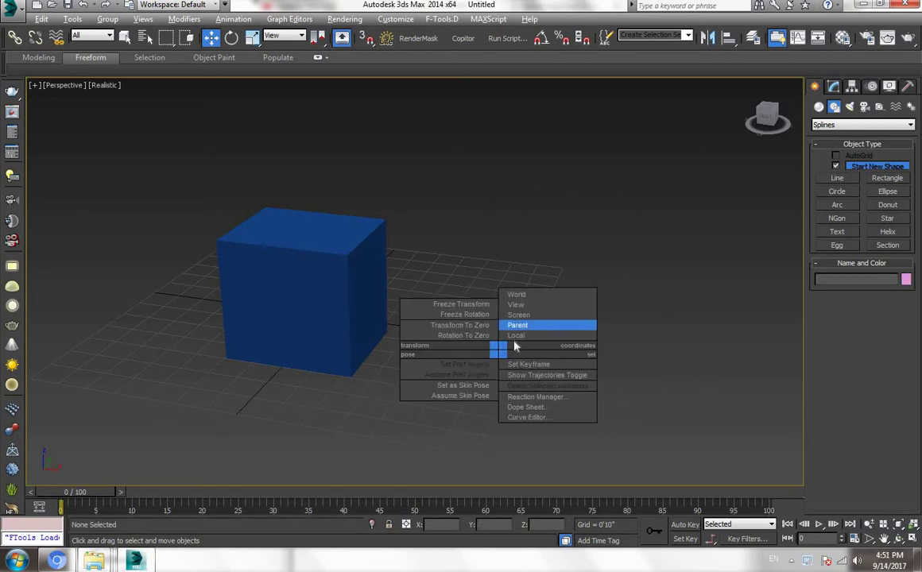
{"action": "key", "text": "Escape"}
{"action": "right_click", "coordinate": [576, 303], "text": "ctrl"}
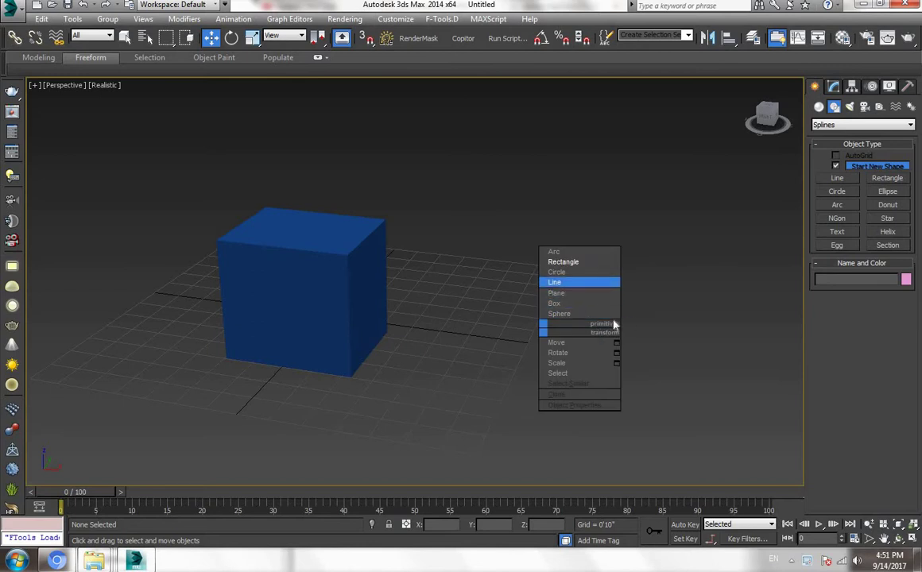
{"action": "left_click", "coordinate": [595, 314]}
{"action": "left_click_drag", "start_coordinate": [639, 227], "coordinate": [697, 267]}
{"action": "key", "text": "w"}
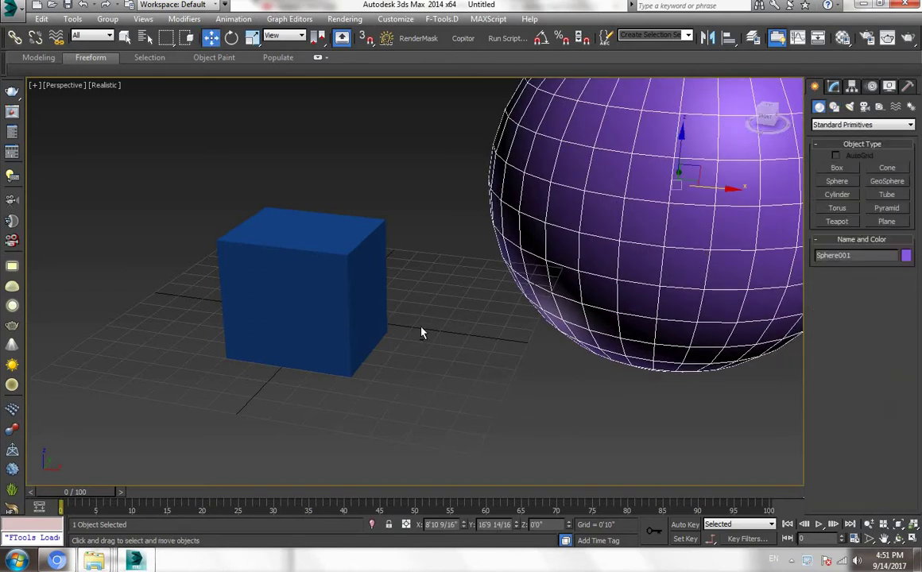
{"action": "scroll", "coordinate": [488, 333], "scroll_direction": "down", "scroll_amount": 5}
{"action": "left_click", "coordinate": [348, 358]}
{"action": "middle_click_drag", "start_coordinate": [390, 233], "coordinate": [366, 264]}
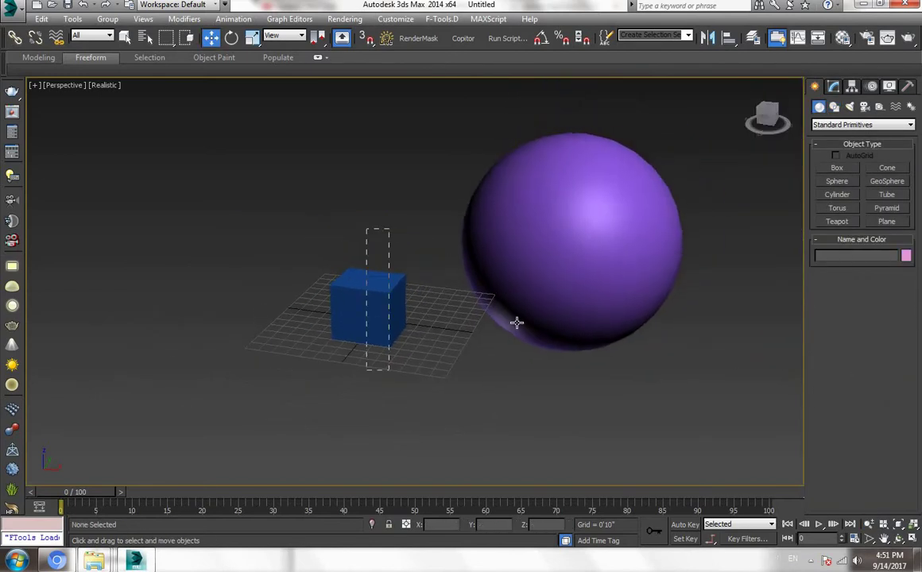
{"action": "left_click", "coordinate": [373, 302]}
{"action": "left_click", "coordinate": [559, 238]}
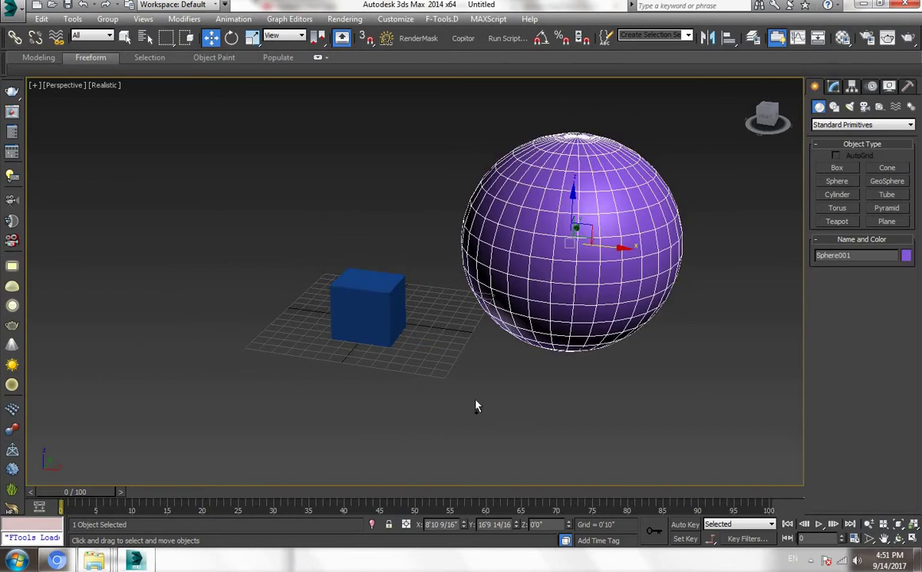
{"action": "mouse_move", "coordinate": [350, 318]}
{"action": "middle_mouse_down"}
{"action": "mouse_move", "coordinate": [368, 349]}
{"action": "mouse_move", "coordinate": [377, 344]}
{"action": "middle_mouse_up"}
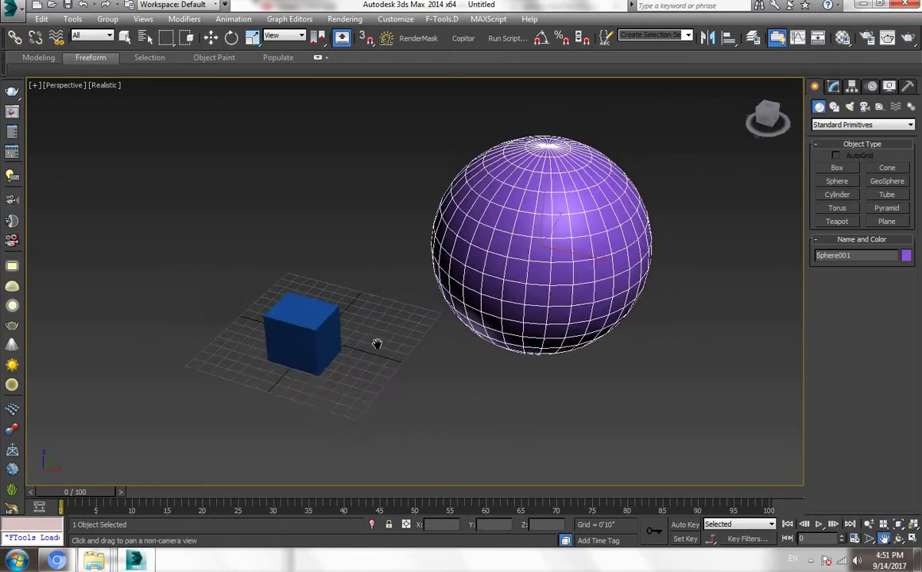
{"action": "right_click", "coordinate": [360, 372]}
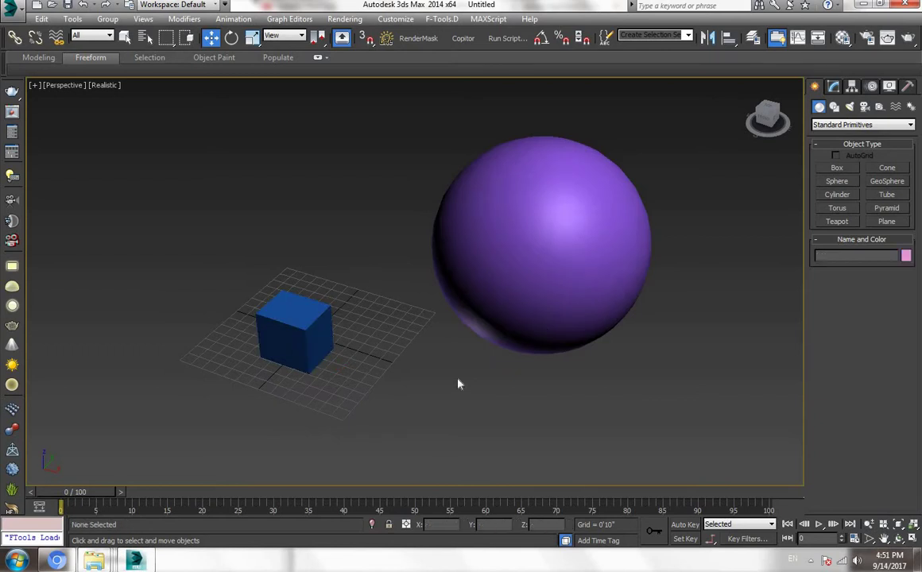
{"action": "left_click_drag", "start_coordinate": [262, 390], "coordinate": [417, 317], "text": "ctrl"}
- Delete the old box and sphere, then draw a tall purple box, Box001, on the grid
{"action": "key", "text": "Delete"}
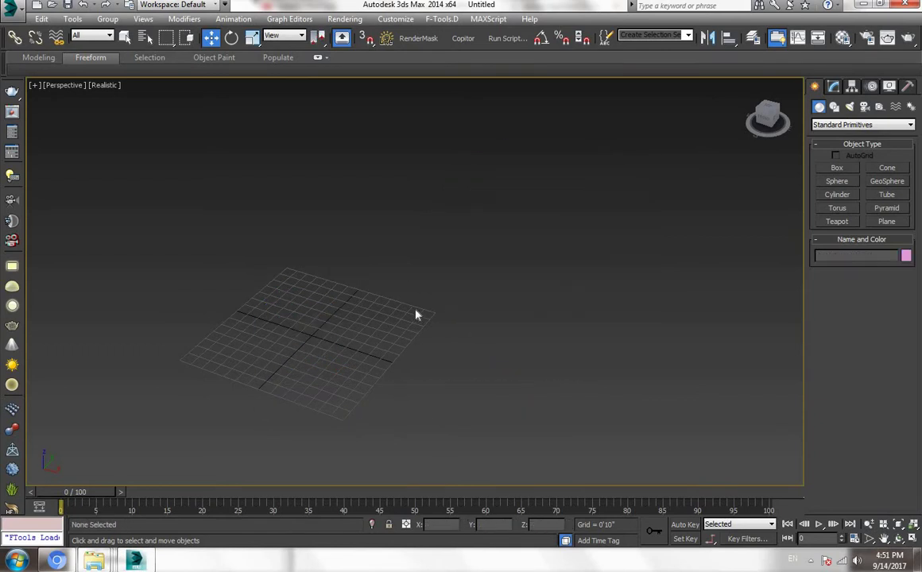
{"action": "right_click", "coordinate": [508, 342]}
{"action": "left_click", "coordinate": [531, 316]}
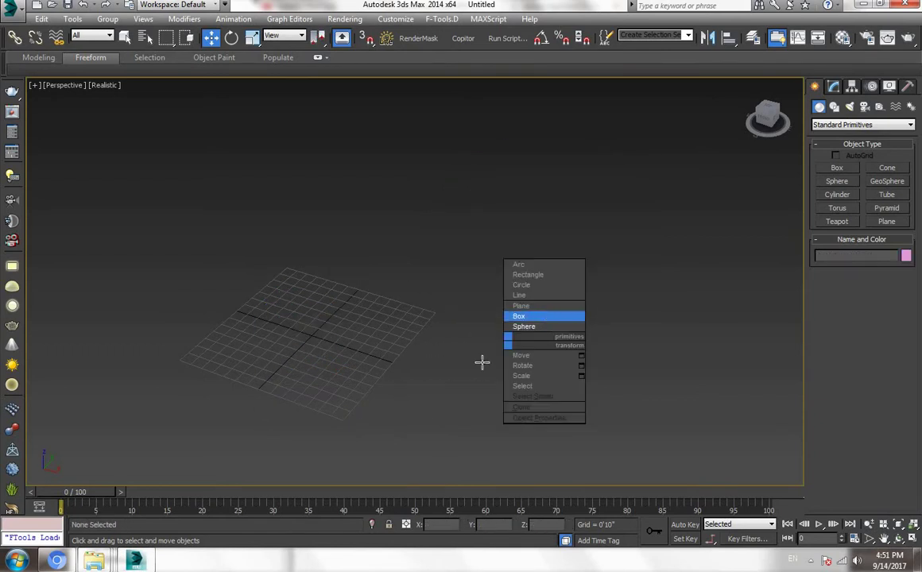
{"action": "middle_click_drag", "start_coordinate": [335, 349], "coordinate": [360, 335]}
{"action": "scroll", "coordinate": [361, 336], "scroll_direction": "up", "scroll_amount": 2}
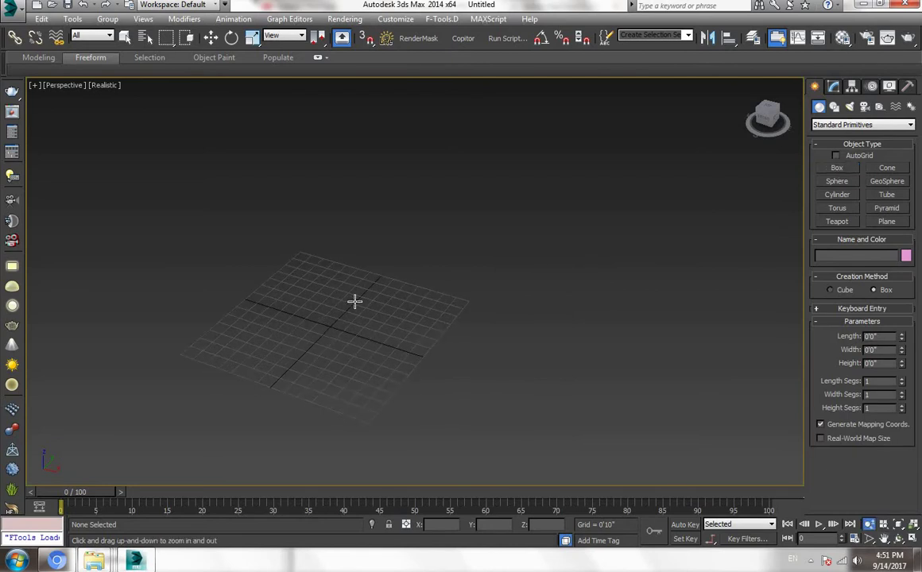
{"action": "mouse_move", "coordinate": [357, 304]}
{"action": "left_mouse_down"}
{"action": "mouse_move", "coordinate": [385, 375]}
{"action": "mouse_move", "coordinate": [369, 370]}
{"action": "left_mouse_up"}
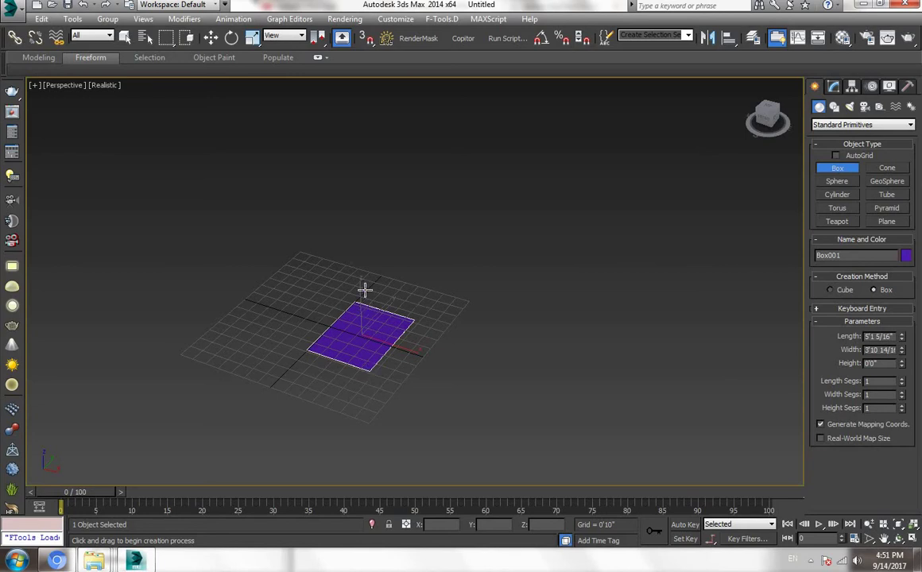
{"action": "left_click", "coordinate": [404, 185]}
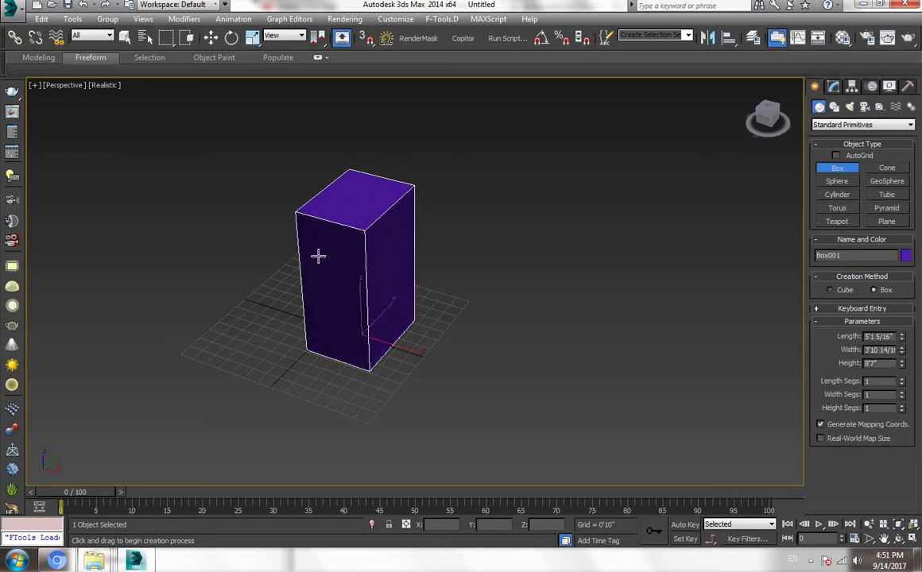
- Orbit around Box001 to inspect it from several sides
{"action": "mouse_move", "coordinate": [500, 266]}
{"action": "middle_mouse_down", "text": "alt"}
{"action": "mouse_move", "coordinate": [516, 296]}
{"action": "mouse_move", "coordinate": [525, 294]}
{"action": "middle_mouse_up", "text": "alt"}
{"action": "key", "text": "w"}
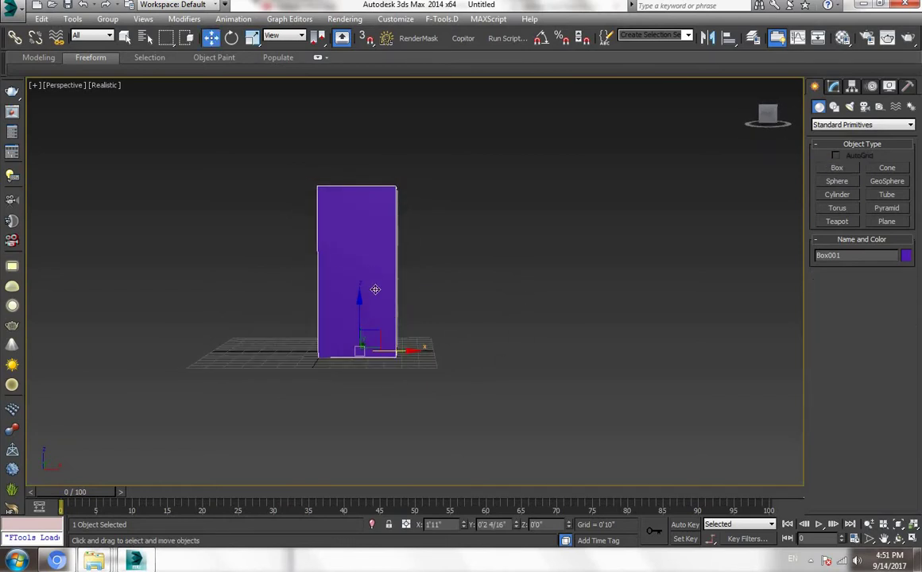
{"action": "mouse_move", "coordinate": [413, 335]}
{"action": "middle_mouse_down", "text": "alt"}
{"action": "mouse_move", "coordinate": [350, 340]}
{"action": "mouse_move", "coordinate": [356, 335]}
{"action": "middle_mouse_up", "text": "alt"}
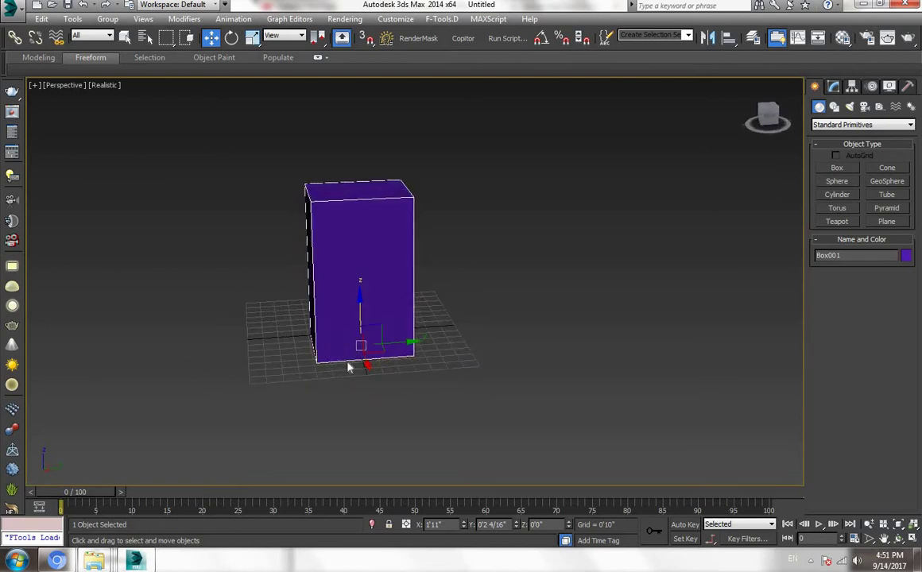
{"action": "mouse_move", "coordinate": [350, 390]}
{"action": "middle_mouse_down", "text": "alt"}
{"action": "mouse_move", "coordinate": [426, 398]}
{"action": "mouse_move", "coordinate": [416, 409]}
{"action": "middle_mouse_up", "text": "alt"}
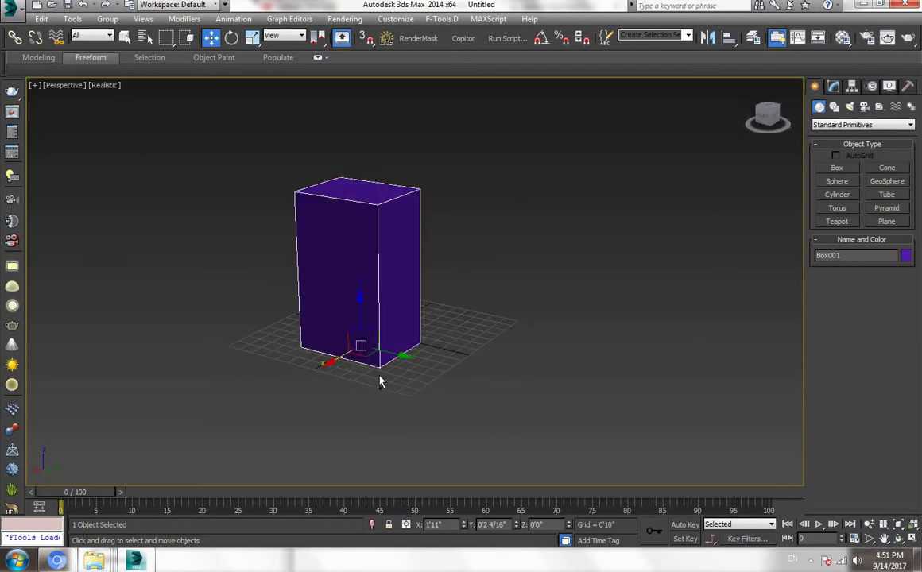
{"action": "mouse_move", "coordinate": [379, 382]}
{"action": "middle_mouse_down", "text": "alt"}
{"action": "mouse_move", "coordinate": [332, 238]}
{"action": "mouse_move", "coordinate": [314, 310]}
{"action": "mouse_move", "coordinate": [383, 323]}
{"action": "mouse_move", "coordinate": [357, 335]}
{"action": "middle_mouse_up", "text": "alt"}
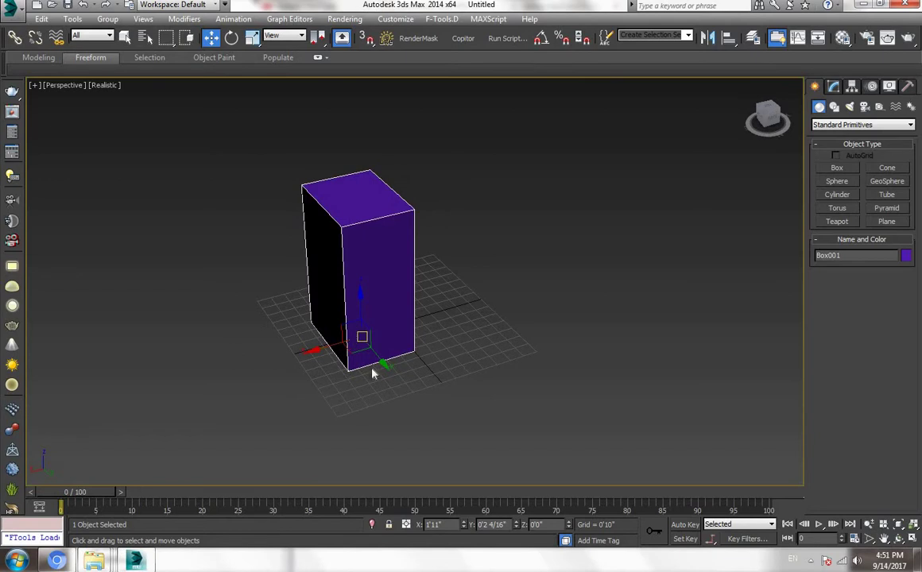
{"action": "right_click", "coordinate": [629, 423]}
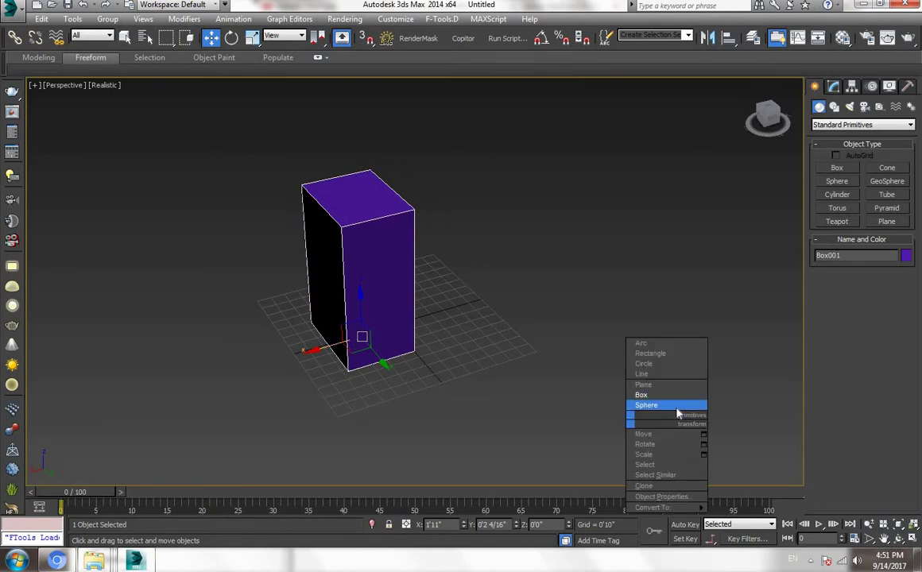
{"action": "left_click", "coordinate": [660, 405]}
{"action": "middle_click_drag", "start_coordinate": [391, 366], "coordinate": [440, 333], "text": "alt"}
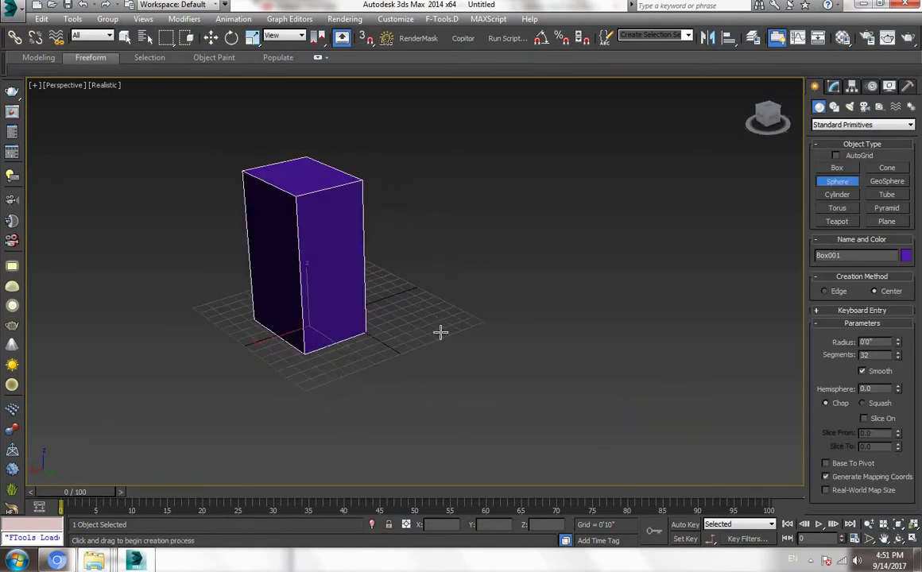
{"action": "left_click_drag", "start_coordinate": [443, 332], "coordinate": [450, 366]}
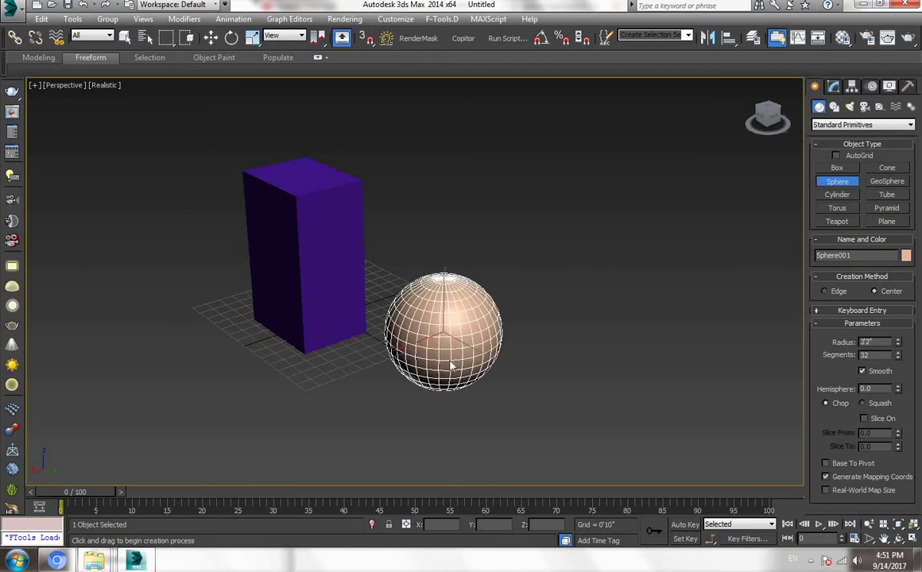
{"action": "key", "text": "w"}
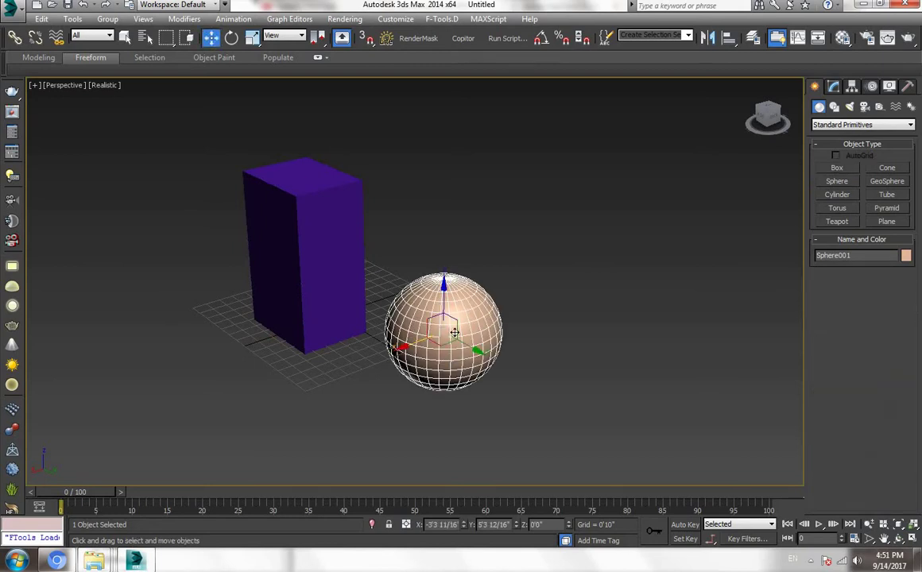
{"action": "middle_click_drag", "start_coordinate": [453, 332], "coordinate": [457, 318], "text": "alt"}
{"action": "left_click_drag", "start_coordinate": [443, 302], "coordinate": [489, 364]}
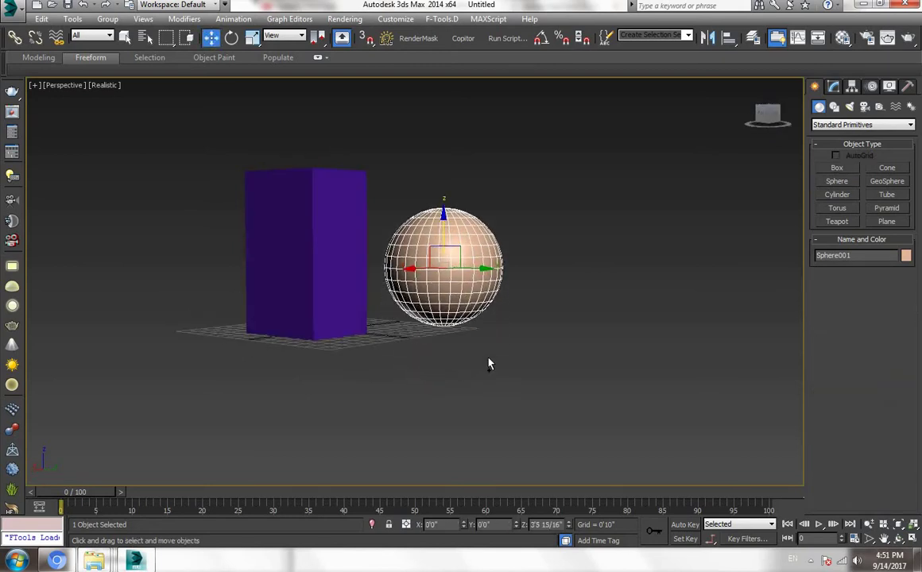
{"action": "middle_click_drag", "start_coordinate": [508, 322], "coordinate": [477, 302], "text": "alt"}
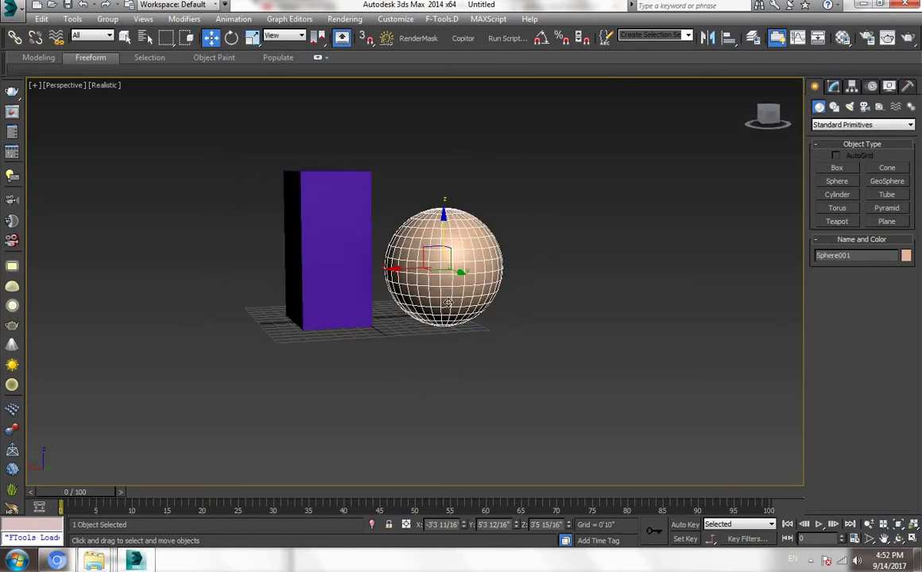
{"action": "mouse_move", "coordinate": [447, 303]}
{"action": "middle_mouse_down", "text": "alt"}
{"action": "mouse_move", "coordinate": [603, 300]}
{"action": "mouse_move", "coordinate": [416, 399]}
{"action": "middle_mouse_up", "text": "alt"}
{"action": "left_click", "coordinate": [415, 399]}
{"action": "key", "text": "alt+z"}
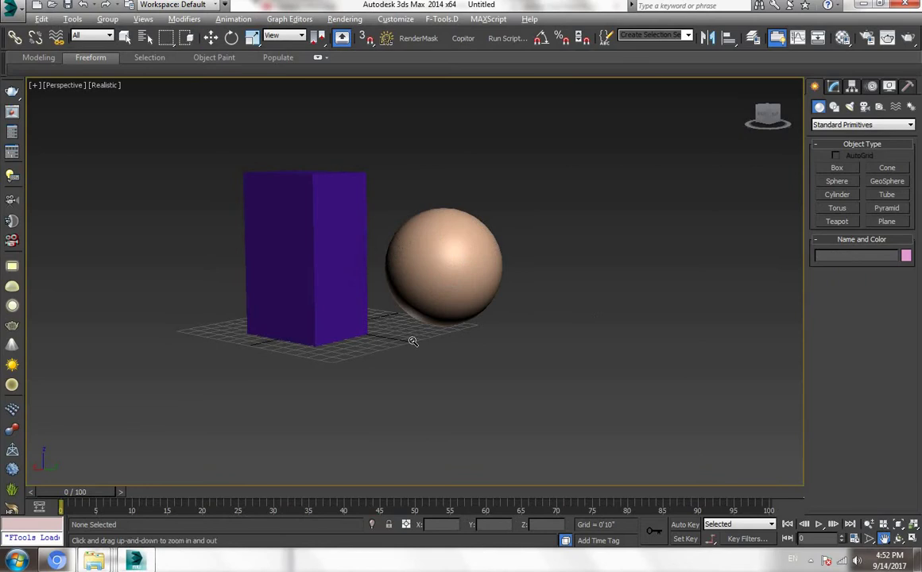
{"action": "middle_click_drag", "start_coordinate": [412, 341], "coordinate": [485, 258], "text": "alt"}
{"action": "key", "text": "w"}
{"action": "left_click", "coordinate": [477, 258]}
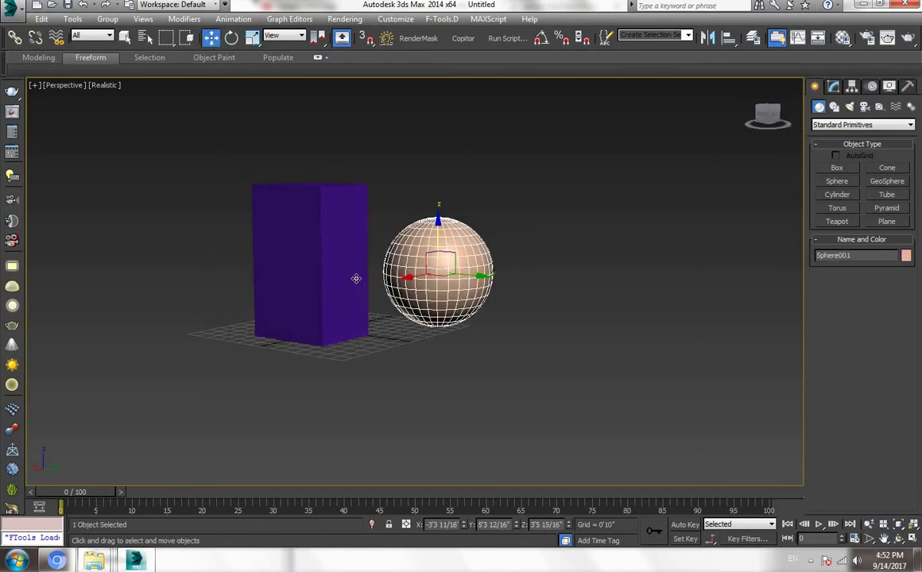
{"action": "left_click", "coordinate": [356, 278]}
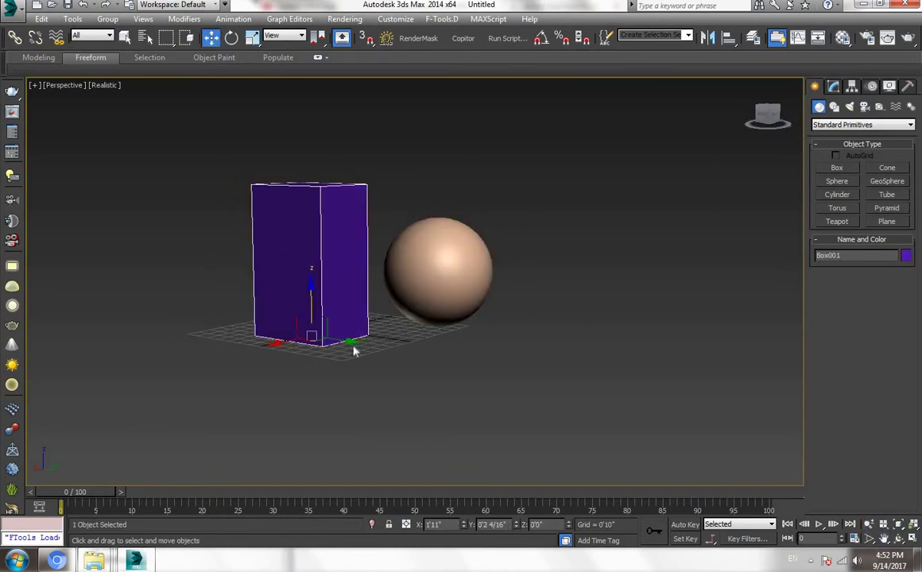
{"action": "left_click", "coordinate": [435, 282]}
{"action": "mouse_move", "coordinate": [433, 392]}
{"action": "middle_mouse_down", "text": "alt"}
{"action": "mouse_move", "coordinate": [413, 339]}
{"action": "mouse_move", "coordinate": [623, 267]}
{"action": "middle_mouse_up", "text": "alt"}
{"action": "middle_click_drag", "start_coordinate": [579, 291], "coordinate": [533, 310], "text": "alt"}
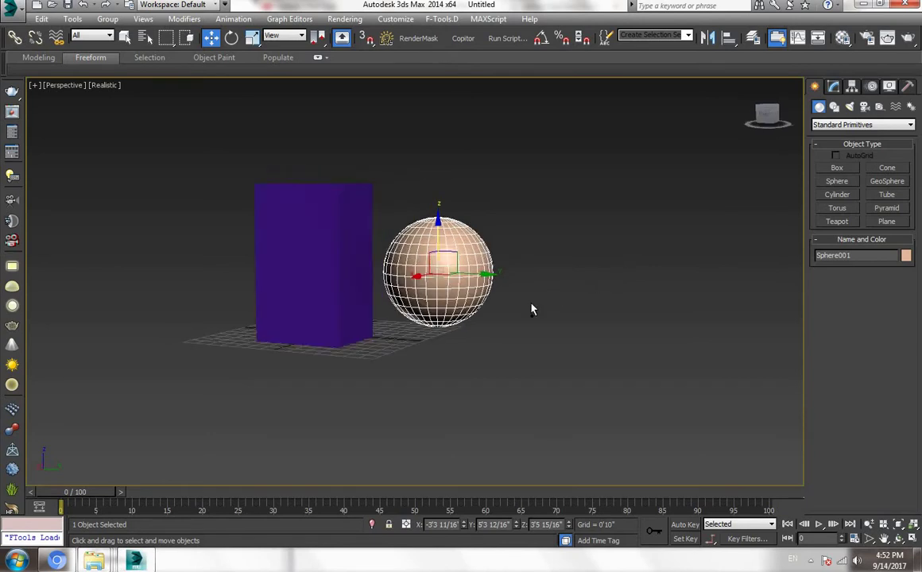
- Reselect the sphere and start the Align tool on it with Alt+A
{"action": "left_click", "coordinate": [810, 561]}
{"action": "left_click", "coordinate": [552, 343]}
{"action": "left_click", "coordinate": [461, 252]}
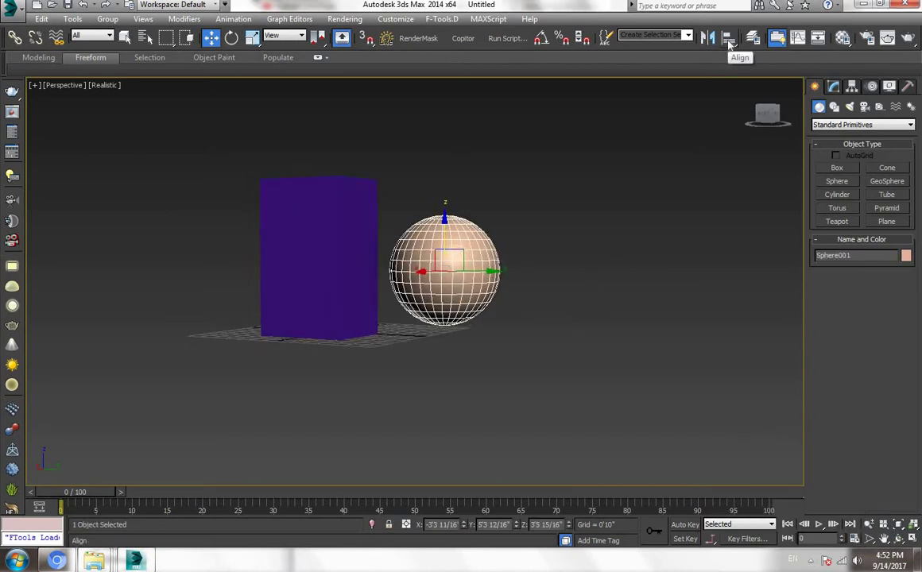
{"action": "left_click", "coordinate": [642, 308]}
{"action": "left_click", "coordinate": [462, 262]}
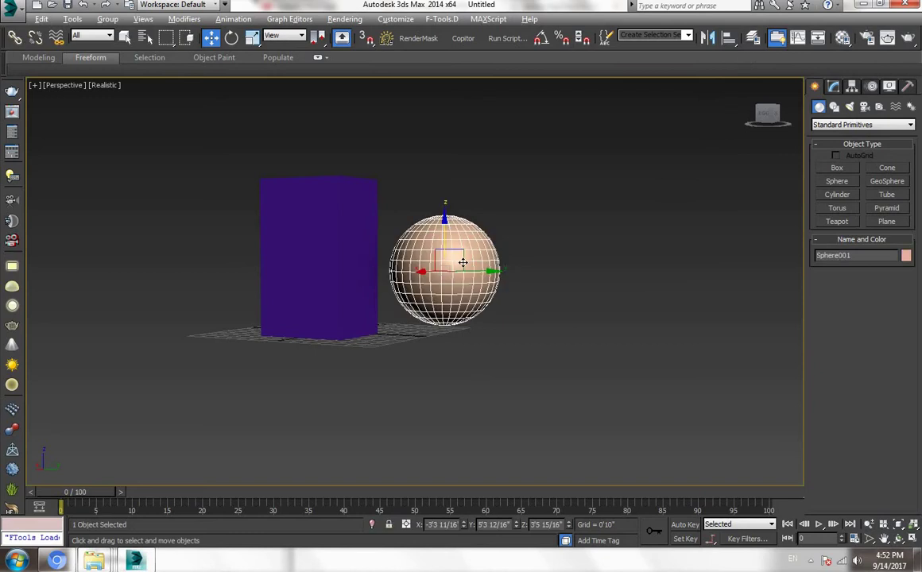
{"action": "key", "text": "alt+a"}
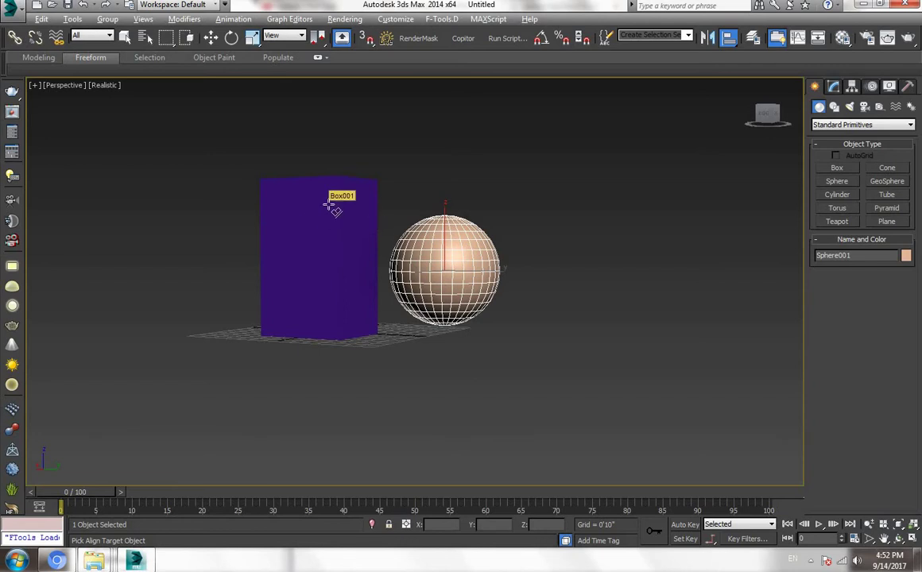
- Align the sphere's Minimum to Box001's Maximum so it rests on the purple box
{"action": "left_click", "coordinate": [320, 208]}
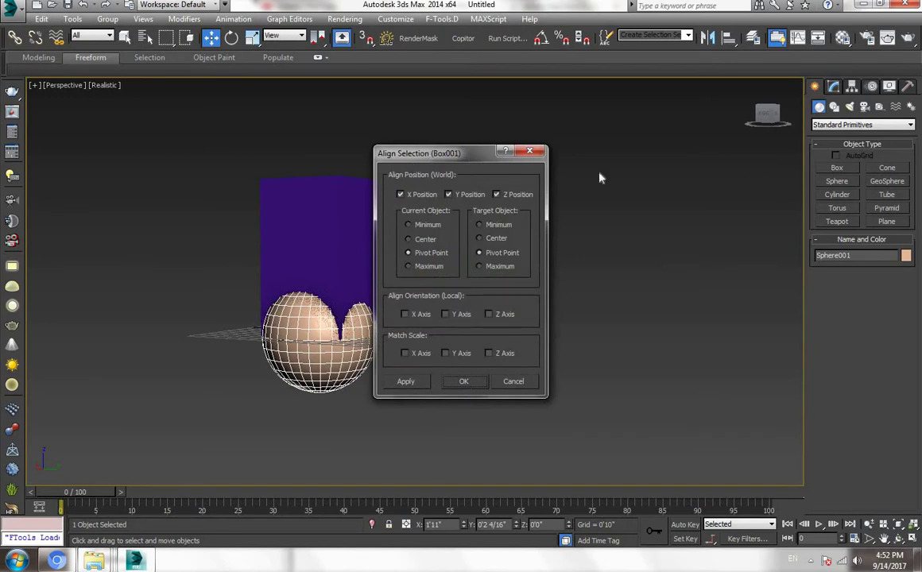
{"action": "left_click_drag", "start_coordinate": [429, 152], "coordinate": [590, 171]}
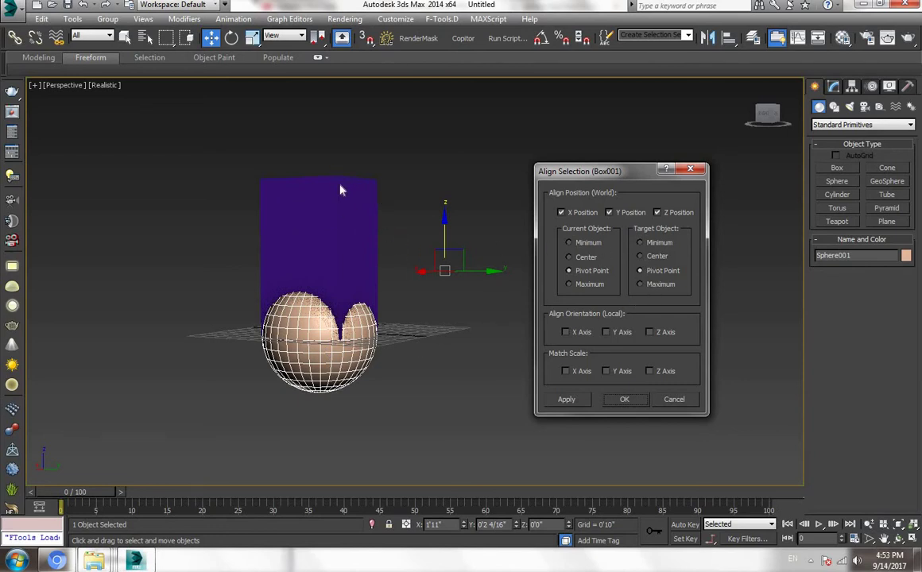
{"action": "left_click", "coordinate": [661, 286]}
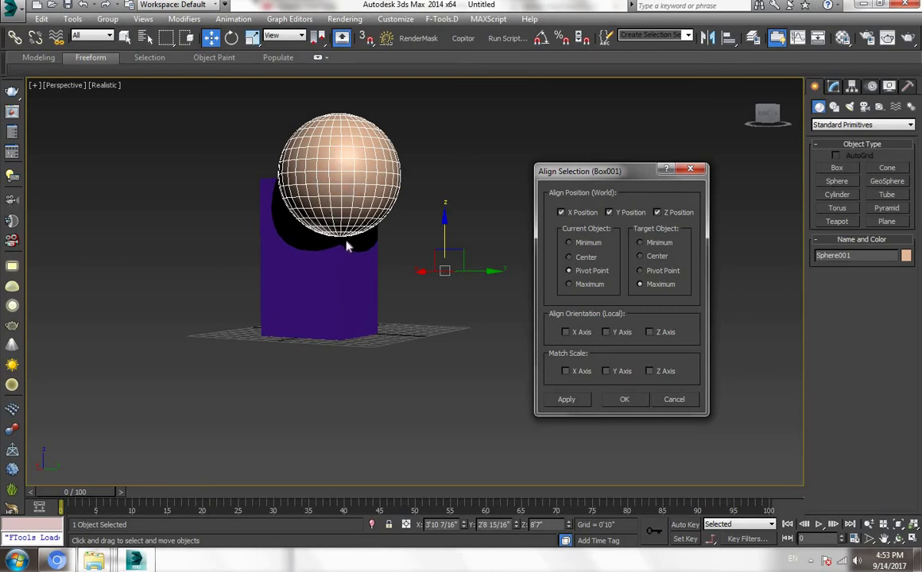
{"action": "left_click", "coordinate": [589, 244]}
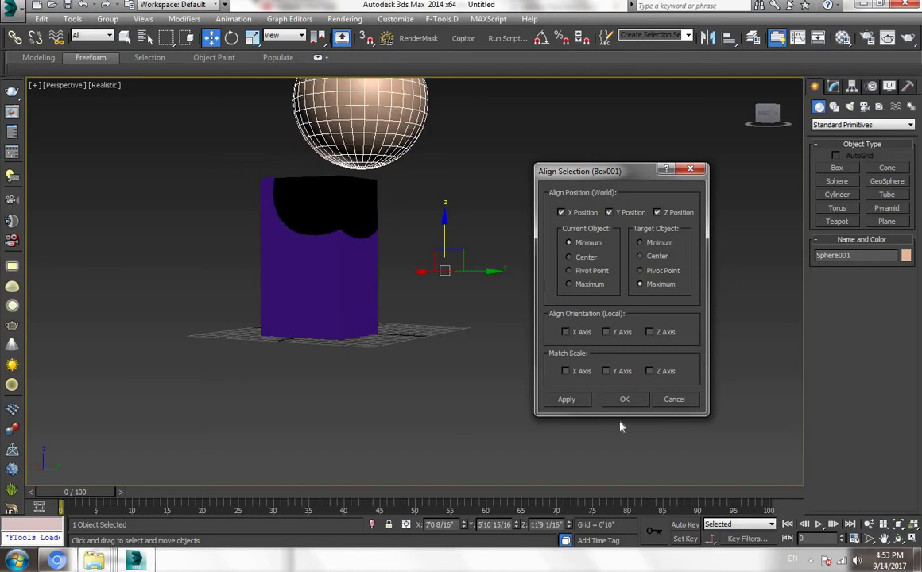
{"action": "left_click", "coordinate": [626, 400]}
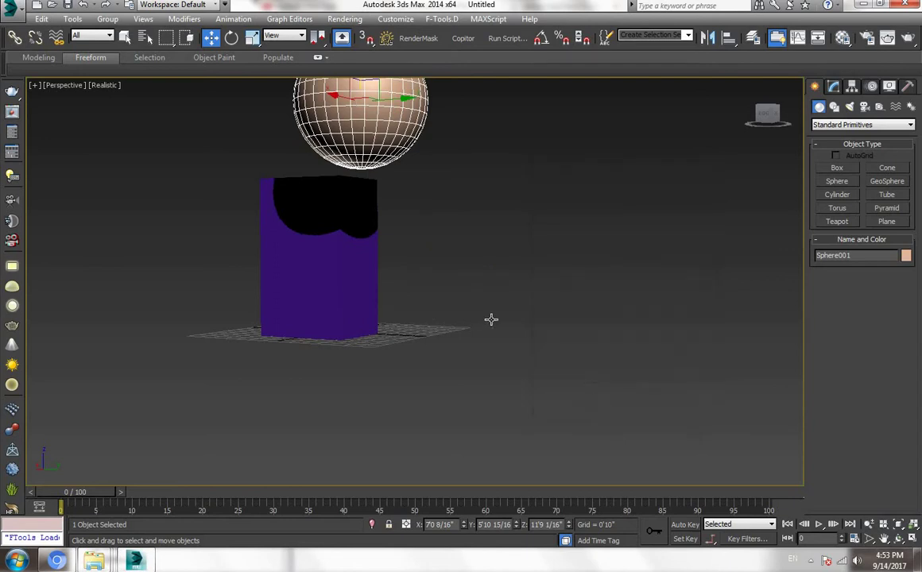
- Select the sphere and delete it
{"action": "mouse_move", "coordinate": [490, 318]}
{"action": "middle_mouse_down", "text": "alt"}
{"action": "mouse_move", "coordinate": [467, 285]}
{"action": "mouse_move", "coordinate": [399, 291]}
{"action": "mouse_move", "coordinate": [422, 292]}
{"action": "mouse_move", "coordinate": [368, 323]}
{"action": "mouse_move", "coordinate": [448, 335]}
{"action": "middle_mouse_up", "text": "alt"}
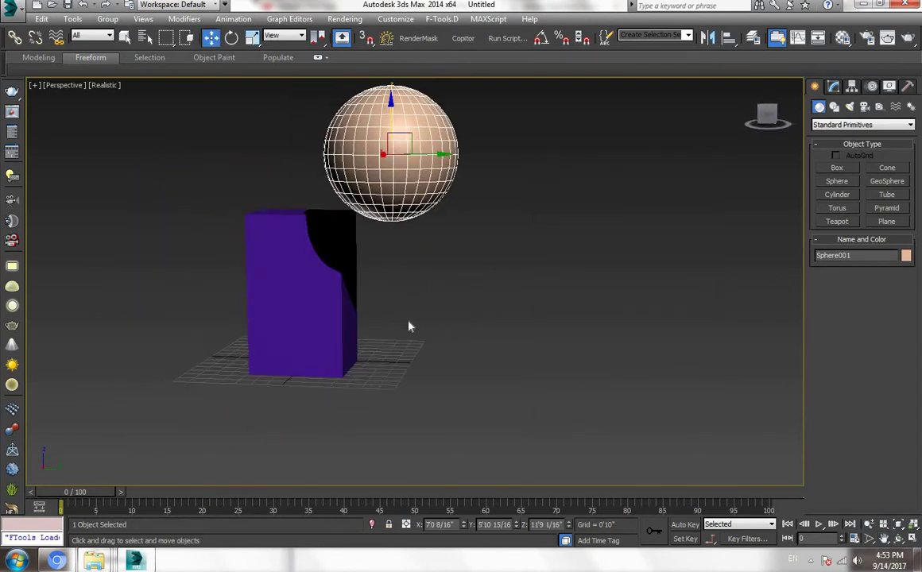
{"action": "left_click", "coordinate": [406, 377]}
{"action": "mouse_move", "coordinate": [406, 376]}
{"action": "middle_mouse_down", "text": "alt"}
{"action": "mouse_move", "coordinate": [424, 333]}
{"action": "mouse_move", "coordinate": [395, 202]}
{"action": "middle_mouse_up", "text": "alt"}
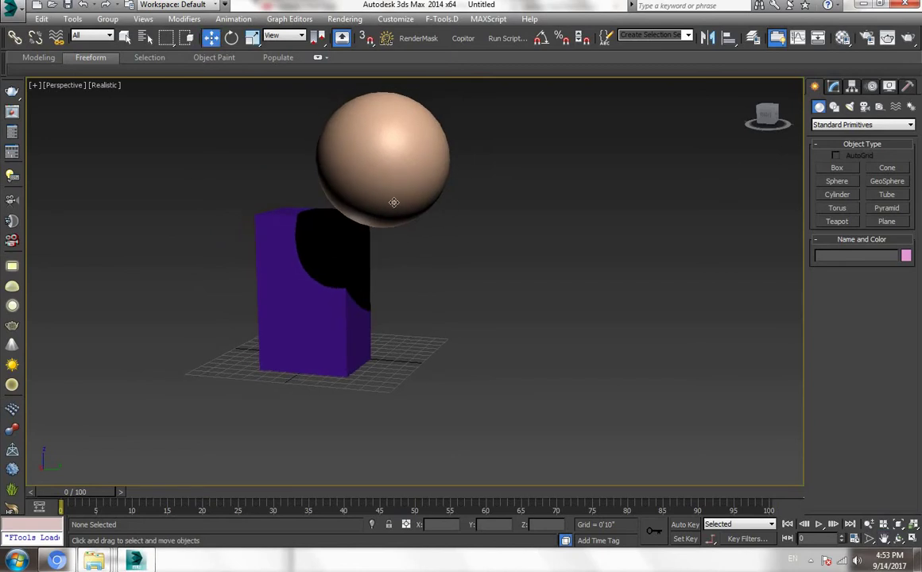
{"action": "left_click", "coordinate": [391, 206]}
{"action": "key", "text": "Delete"}
- Draw a small pink box, Box002, beside the purple box and select it
{"action": "right_click", "coordinate": [580, 393]}
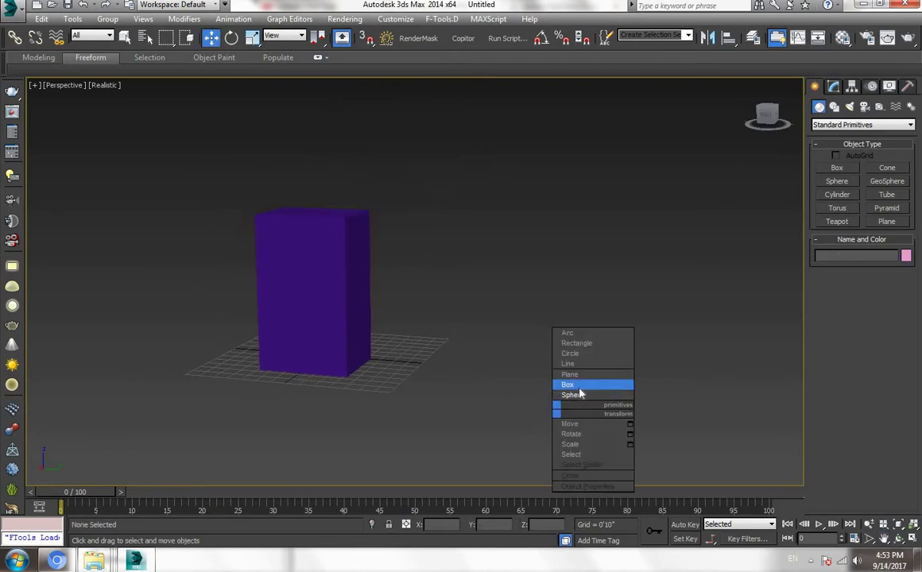
{"action": "left_click", "coordinate": [586, 384]}
{"action": "mouse_move", "coordinate": [464, 377]}
{"action": "left_mouse_down"}
{"action": "mouse_move", "coordinate": [473, 387]}
{"action": "mouse_move", "coordinate": [485, 379]}
{"action": "left_mouse_up"}
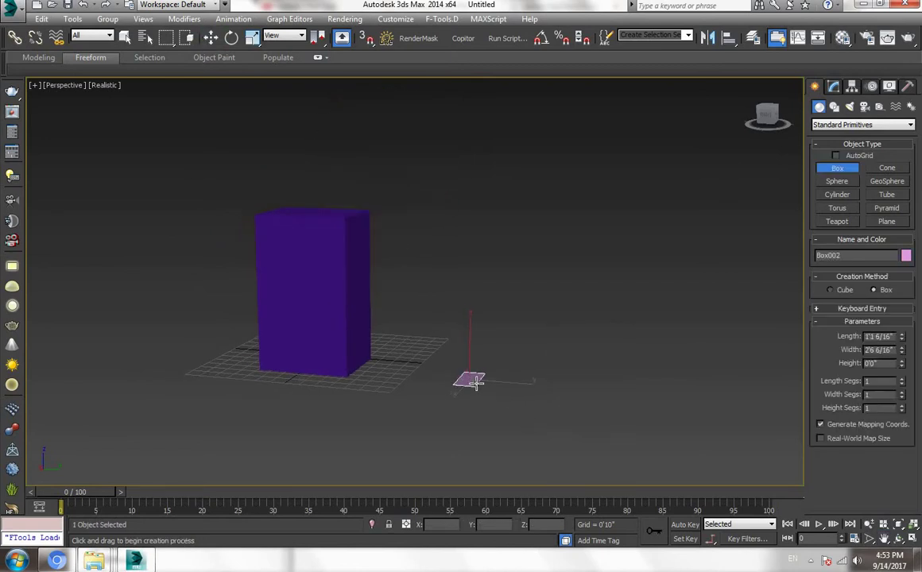
{"action": "left_click", "coordinate": [552, 399]}
{"action": "key", "text": "w"}
{"action": "middle_click_drag", "start_coordinate": [525, 358], "coordinate": [492, 413], "text": "alt"}
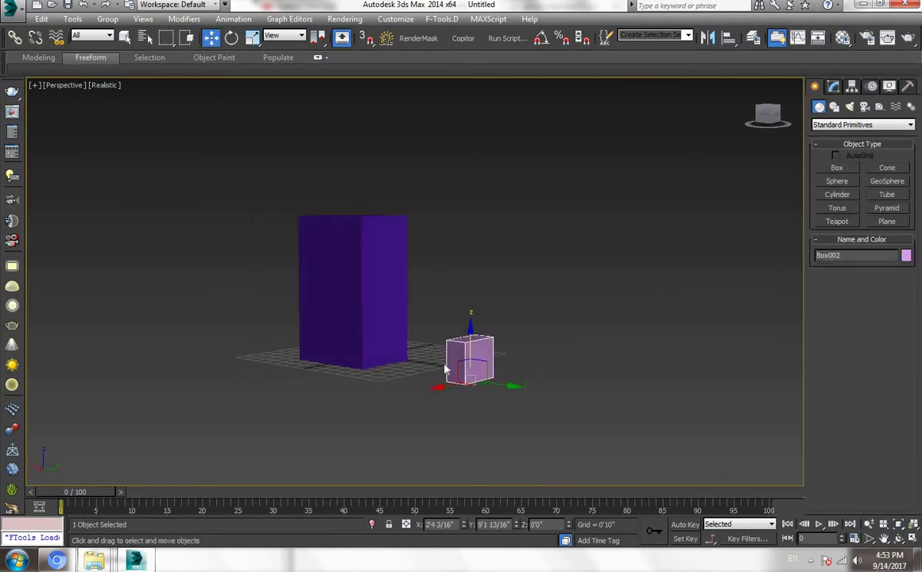
{"action": "left_click", "coordinate": [509, 429]}
{"action": "left_click", "coordinate": [470, 362]}
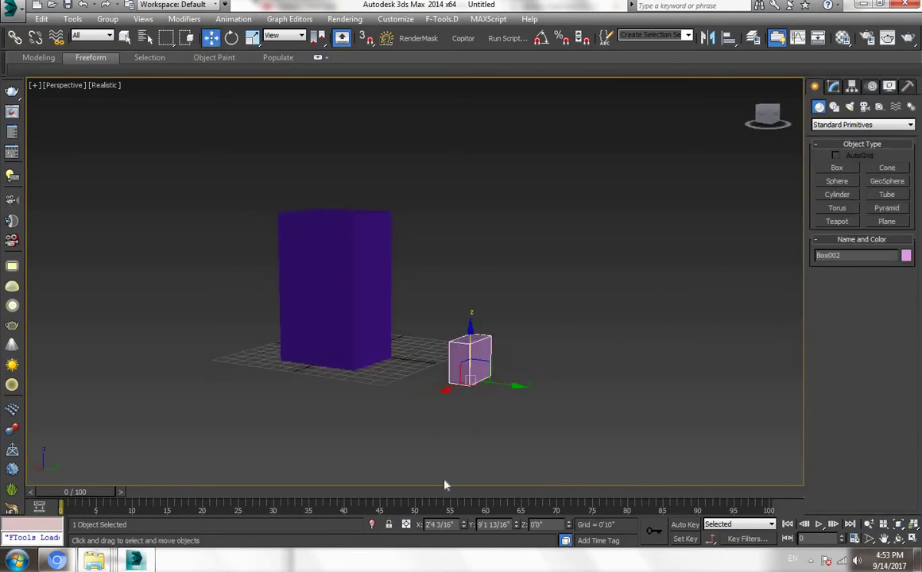
- Align Box002 pivot-to-pivot with Box001, then switch the display to wireframe
{"action": "key", "text": "alt+a"}
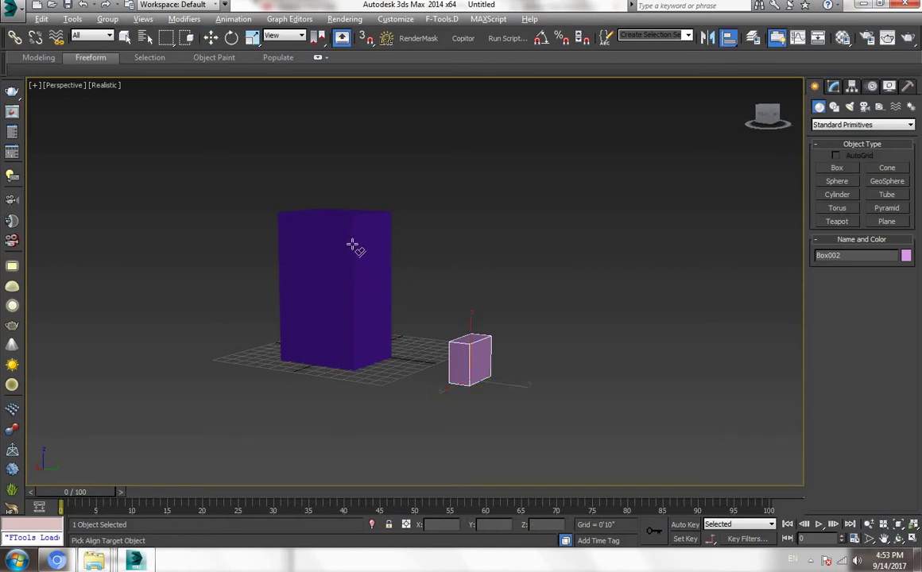
{"action": "left_click", "coordinate": [385, 341]}
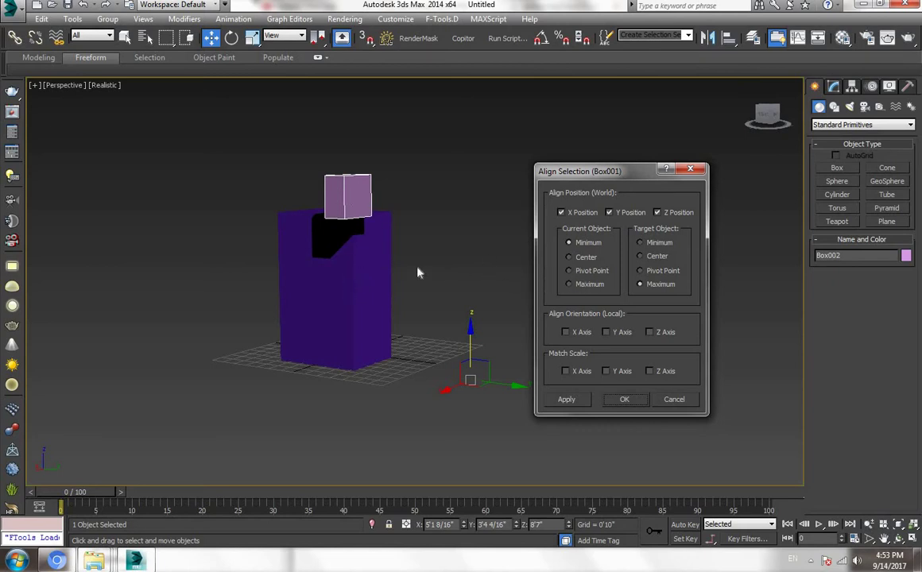
{"action": "key", "text": "Down"}
{"action": "key", "text": "Down"}
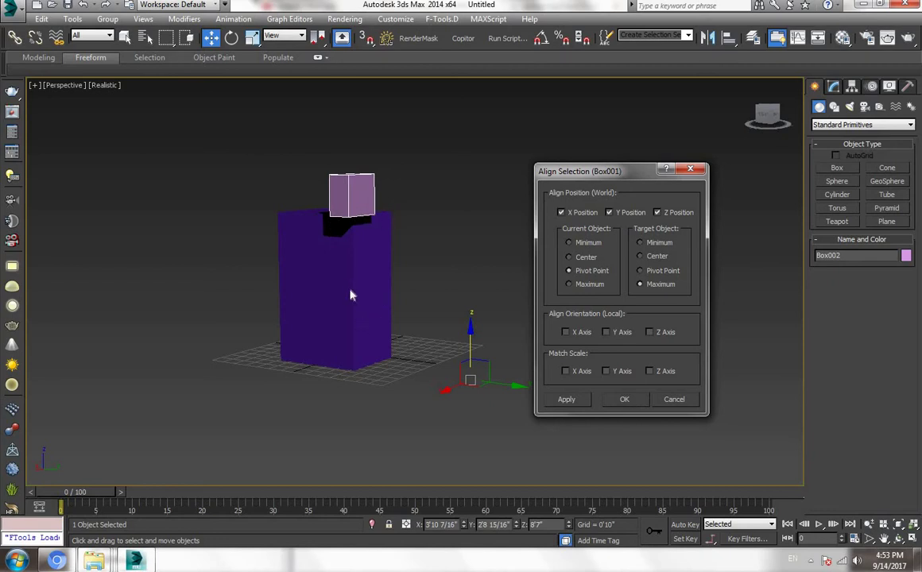
{"action": "left_click", "coordinate": [657, 271]}
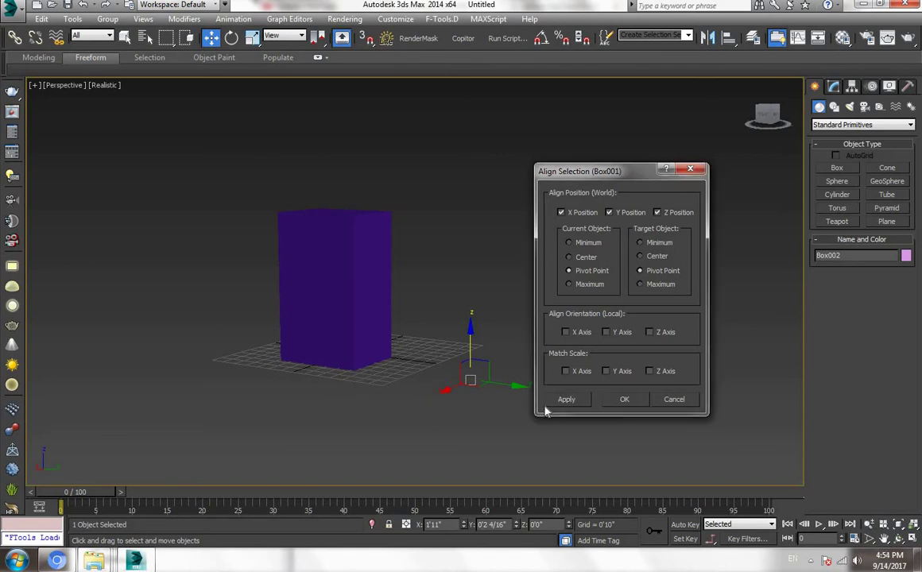
{"action": "left_click", "coordinate": [569, 398]}
{"action": "key", "text": "F3"}
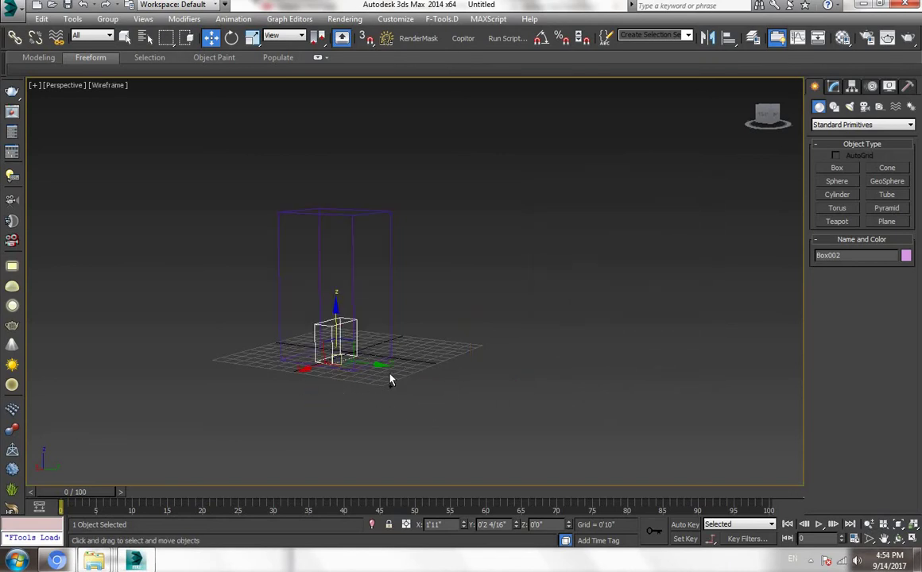
- Undo the pivot alignment, returning the pink box to its original spot
{"action": "mouse_move", "coordinate": [388, 381]}
{"action": "middle_mouse_down", "text": "alt"}
{"action": "mouse_move", "coordinate": [342, 428]}
{"action": "mouse_move", "coordinate": [461, 403]}
{"action": "mouse_move", "coordinate": [473, 389]}
{"action": "middle_mouse_up", "text": "alt"}
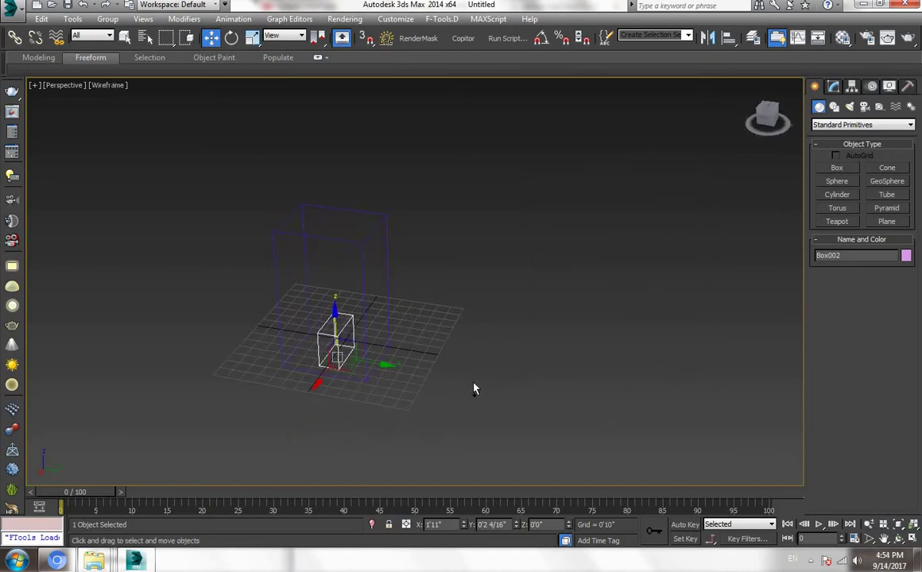
{"action": "key", "text": "ctrl+z"}
{"action": "key", "text": "ctrl+y"}
{"action": "key", "text": "ctrl+z"}
- Switch to a shaded Top view with the grid hidden, framing both boxes
{"action": "mouse_move", "coordinate": [275, 413]}
{"action": "middle_mouse_down", "text": "alt"}
{"action": "mouse_move", "coordinate": [375, 422]}
{"action": "mouse_move", "coordinate": [398, 442]}
{"action": "middle_mouse_up", "text": "alt"}
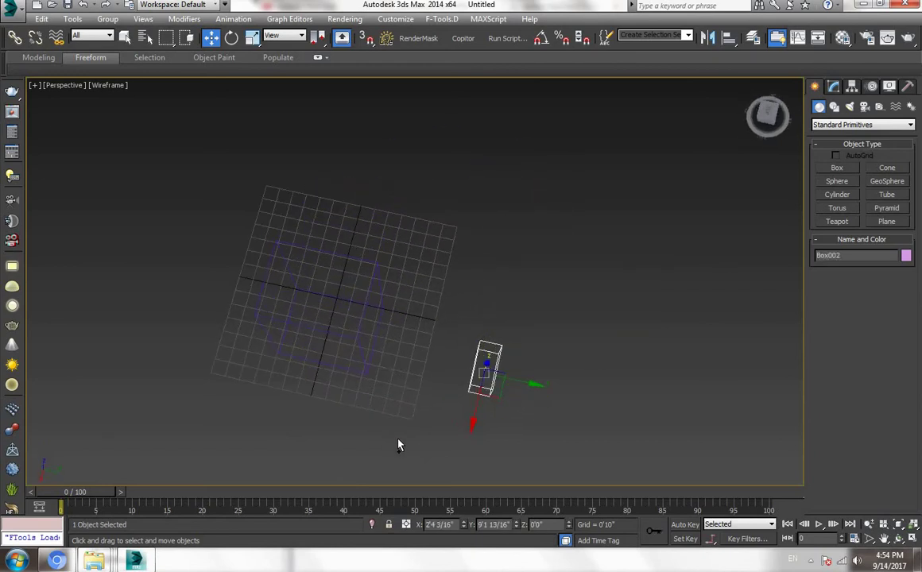
{"action": "key", "text": "t"}
{"action": "key", "text": "F3"}
{"action": "scroll", "coordinate": [354, 342], "scroll_direction": "down", "scroll_amount": 5}
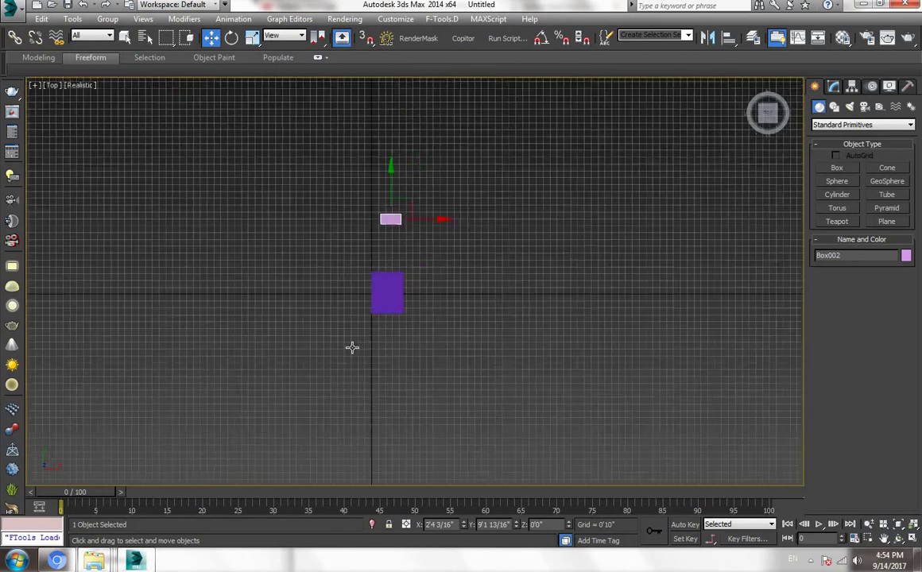
{"action": "scroll", "coordinate": [429, 344], "scroll_direction": "up", "scroll_amount": 2}
{"action": "scroll", "coordinate": [440, 344], "scroll_direction": "up", "scroll_amount": 2}
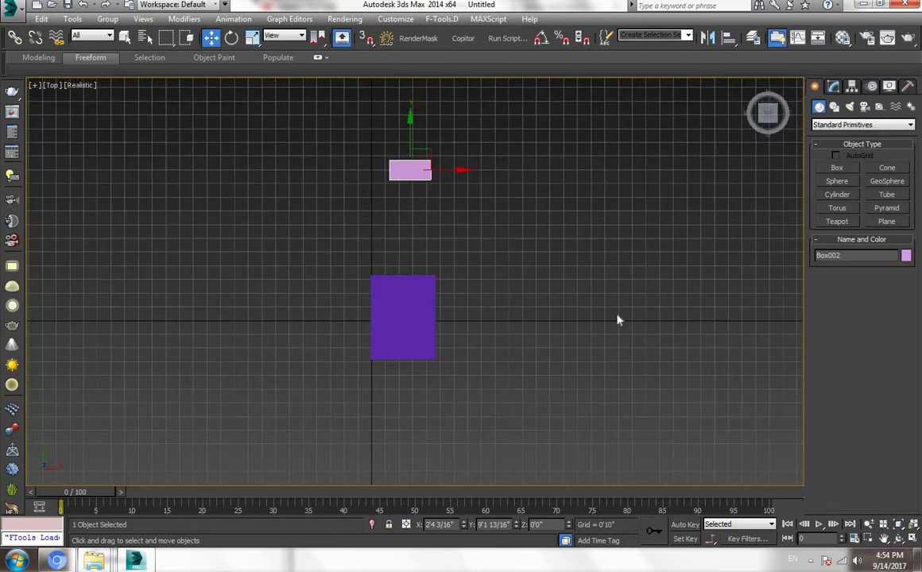
{"action": "middle_click_drag", "start_coordinate": [618, 321], "coordinate": [629, 317]}
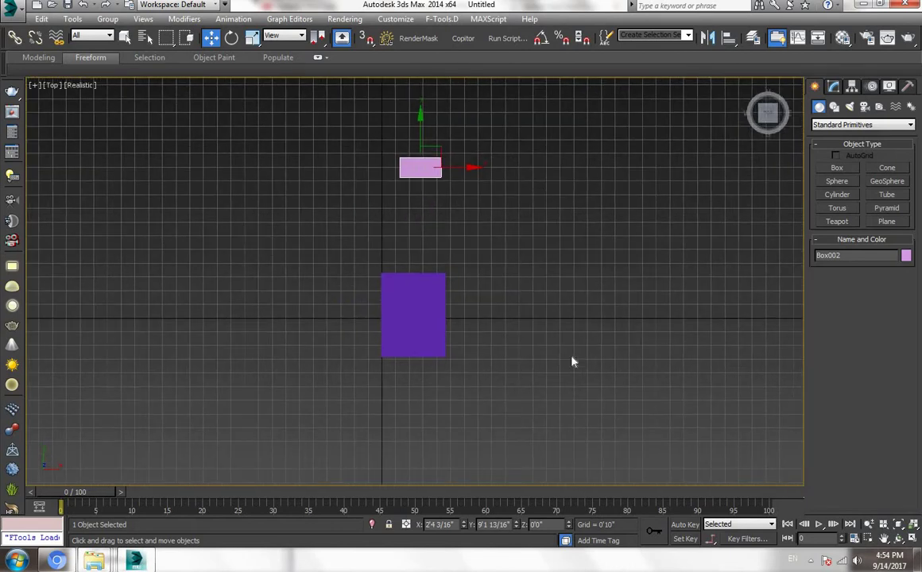
{"action": "key", "text": "g"}
{"action": "middle_click_drag", "start_coordinate": [450, 166], "coordinate": [408, 183]}
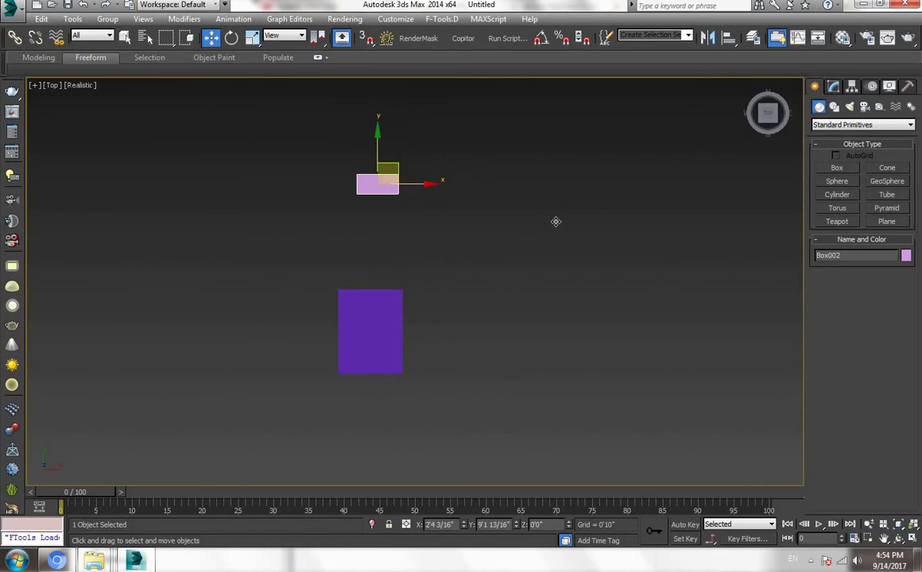
- Move the pink box up and to the right, then start aligning it with Alt+A
{"action": "left_click_drag", "start_coordinate": [385, 173], "coordinate": [570, 115]}
{"action": "middle_click_drag", "start_coordinate": [506, 243], "coordinate": [464, 322]}
{"action": "scroll", "coordinate": [463, 322], "scroll_direction": "down", "scroll_amount": 2}
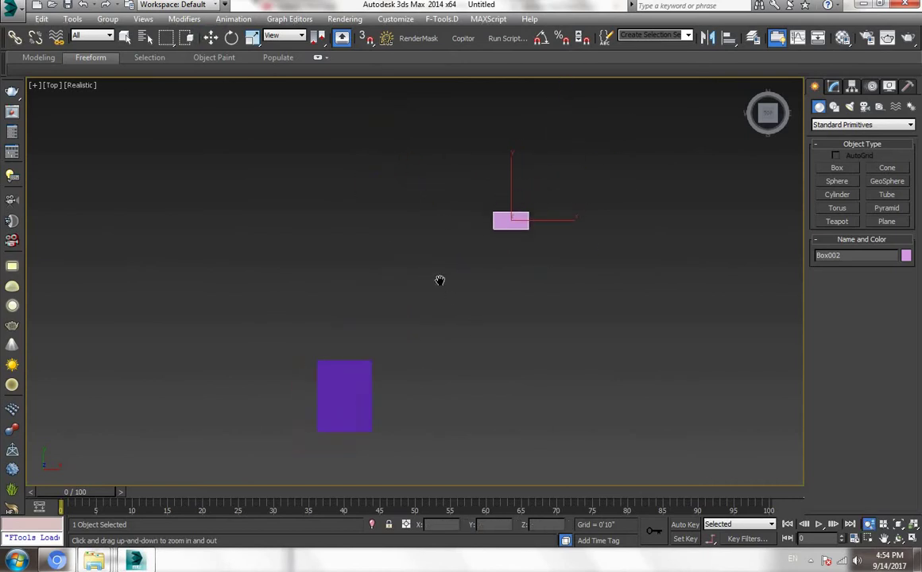
{"action": "left_click", "coordinate": [442, 267]}
{"action": "left_click", "coordinate": [479, 181]}
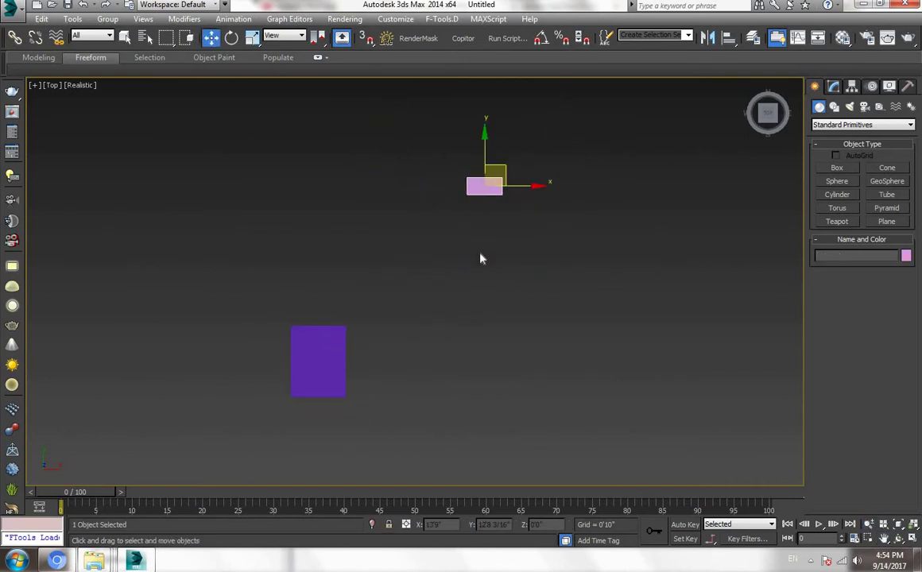
{"action": "key", "text": "alt+a"}
- Pick Box001 as target, preview X then Y position alignment, and cancel without moving Box002
{"action": "left_click", "coordinate": [493, 177]}
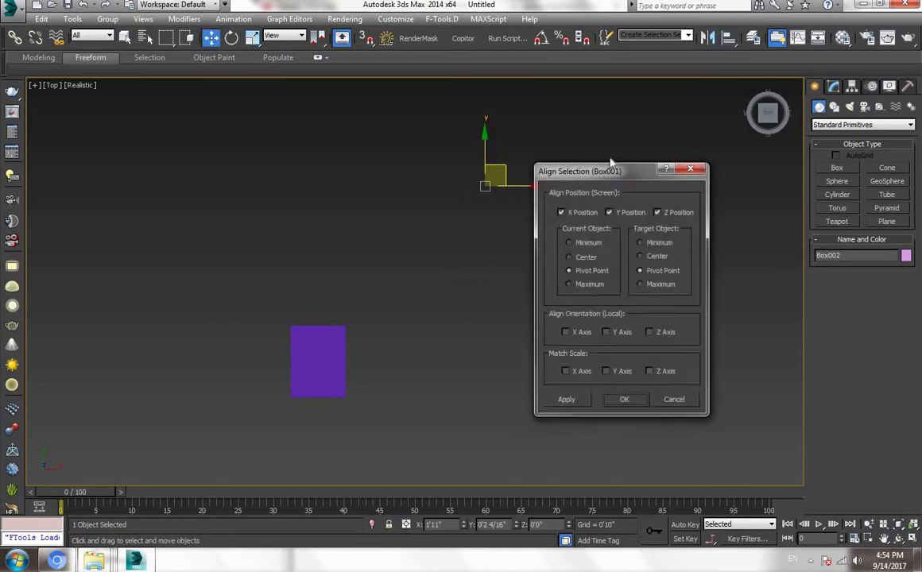
{"action": "left_click_drag", "start_coordinate": [576, 170], "coordinate": [655, 157]}
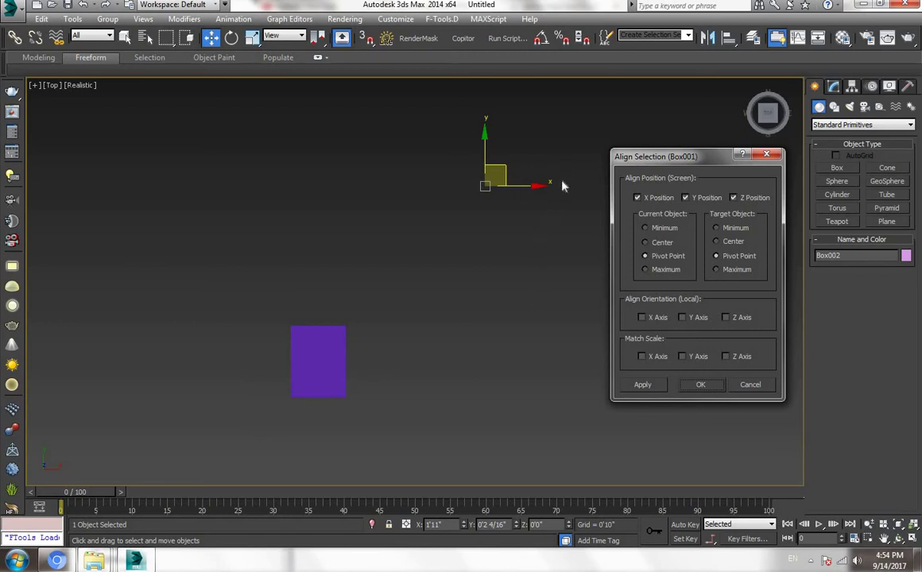
{"action": "left_click", "coordinate": [685, 197]}
{"action": "left_click", "coordinate": [733, 197]}
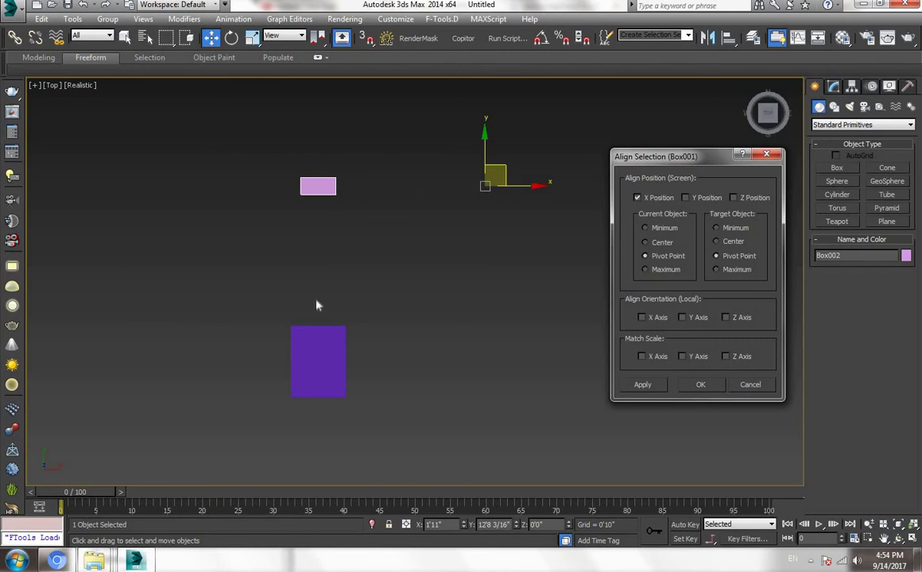
{"action": "left_click", "coordinate": [648, 201]}
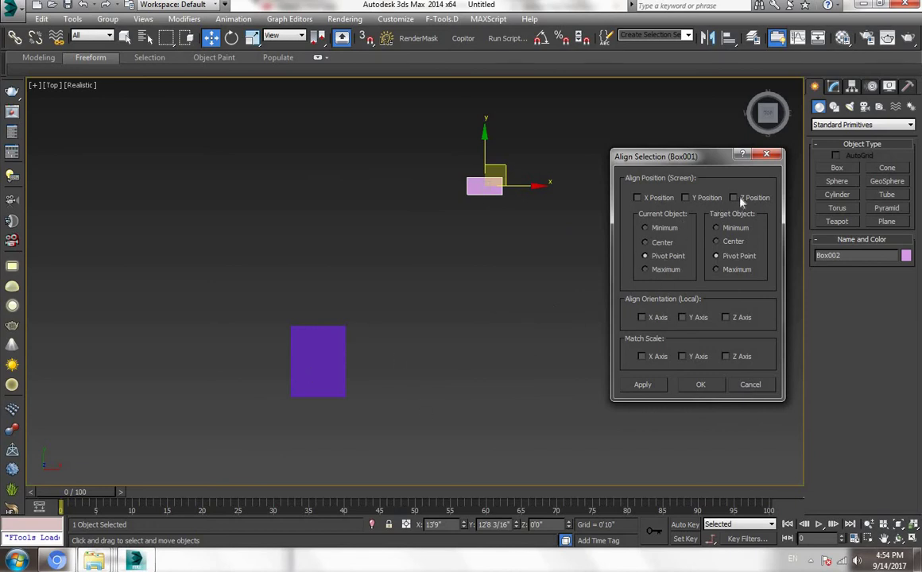
{"action": "left_click", "coordinate": [711, 199]}
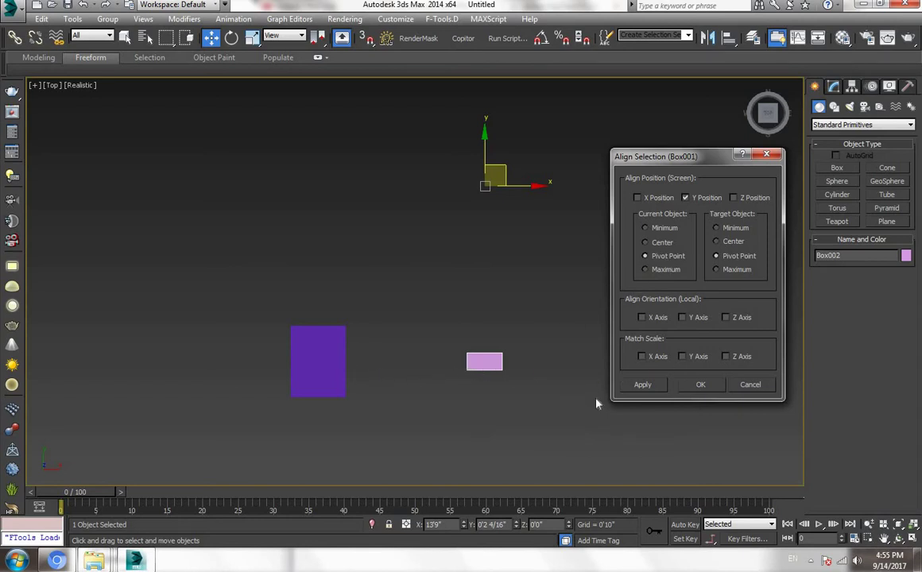
{"action": "key", "text": "Return"}
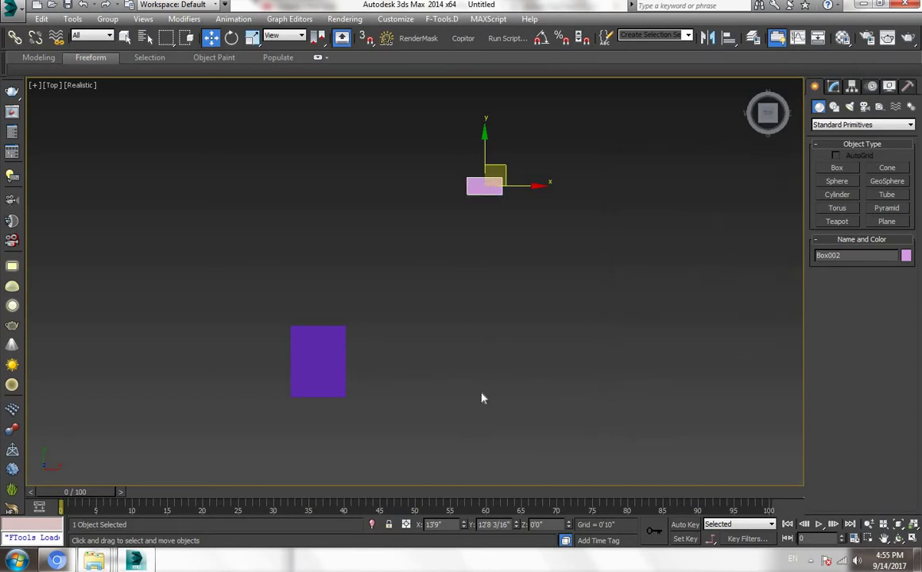
- Switch to the Perspective view, frame the pink box, and zoom back out
{"action": "key", "text": "p"}
{"action": "key", "text": "z"}
{"action": "key", "text": "alt+z"}
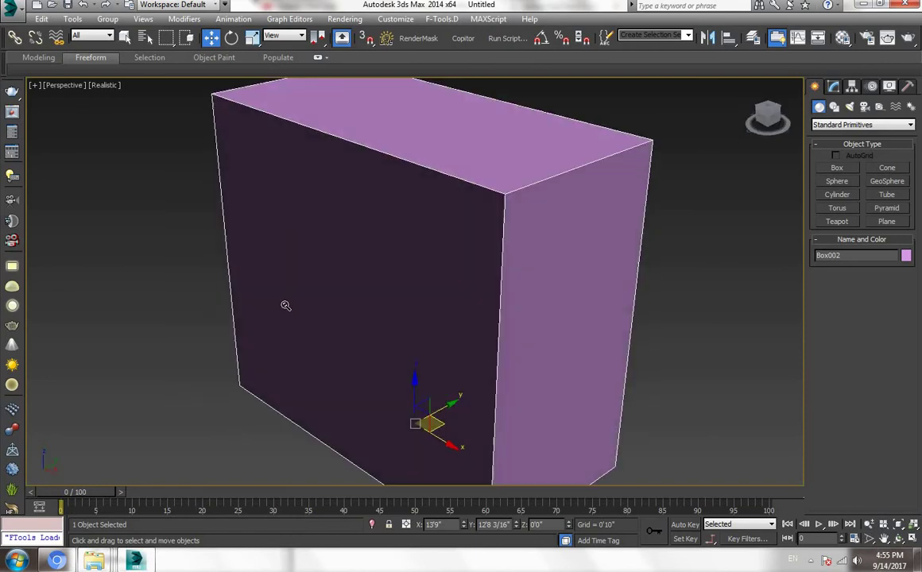
{"action": "mouse_move", "coordinate": [286, 305]}
{"action": "left_mouse_down"}
{"action": "mouse_move", "coordinate": [182, 345]}
{"action": "mouse_move", "coordinate": [324, 294]}
{"action": "mouse_move", "coordinate": [378, 333]}
{"action": "mouse_move", "coordinate": [354, 353]}
{"action": "mouse_move", "coordinate": [379, 294]}
{"action": "mouse_move", "coordinate": [387, 319]}
{"action": "mouse_move", "coordinate": [327, 274]}
{"action": "left_mouse_up"}
{"action": "key", "text": "w"}
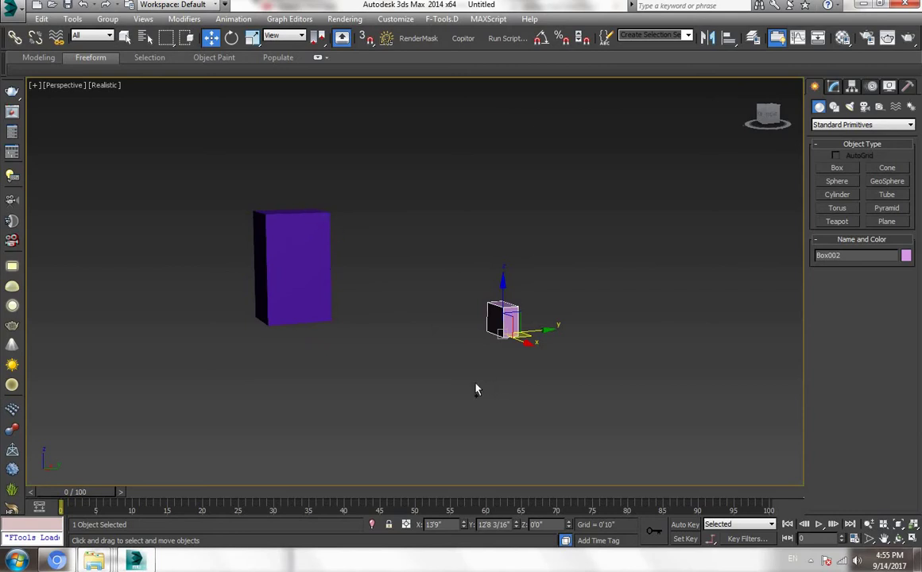
- Orbit around both boxes, region-select Box002, and start Align with Alt+A
{"action": "middle_click_drag", "start_coordinate": [521, 368], "coordinate": [524, 366], "text": "alt"}
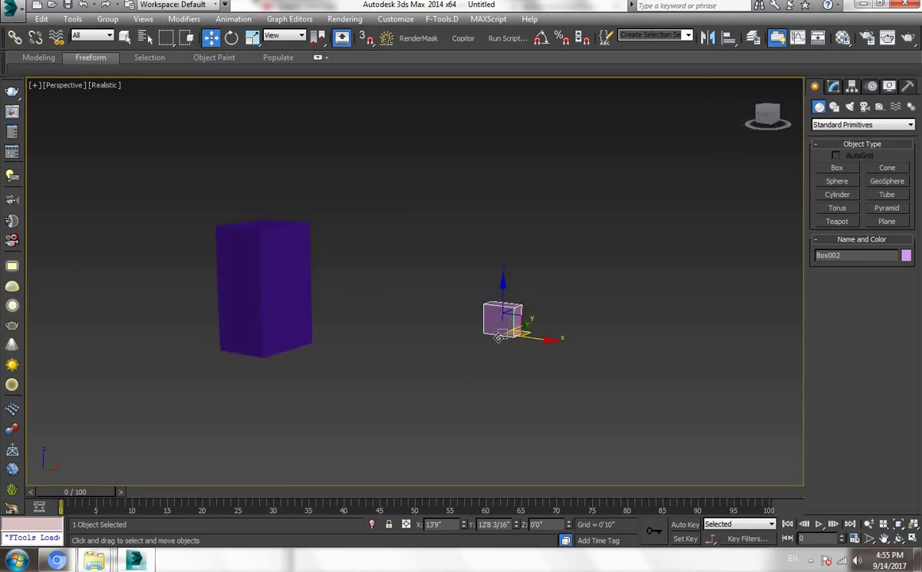
{"action": "mouse_move", "coordinate": [378, 368]}
{"action": "middle_mouse_down", "text": "alt"}
{"action": "mouse_move", "coordinate": [364, 374]}
{"action": "mouse_move", "coordinate": [304, 233]}
{"action": "middle_mouse_up", "text": "alt"}
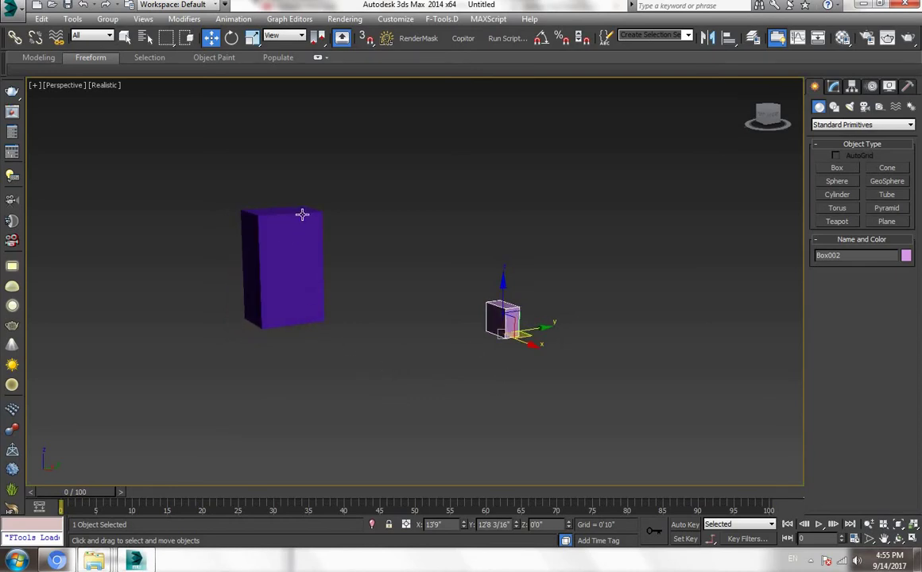
{"action": "middle_click_drag", "start_coordinate": [358, 277], "coordinate": [501, 333], "text": "alt"}
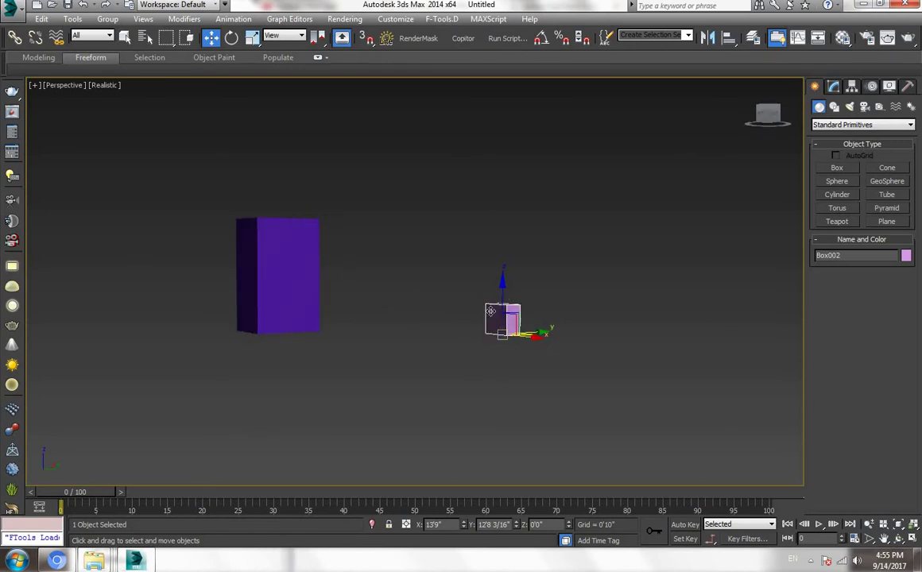
{"action": "middle_click_drag", "start_coordinate": [506, 402], "coordinate": [528, 356], "text": "alt"}
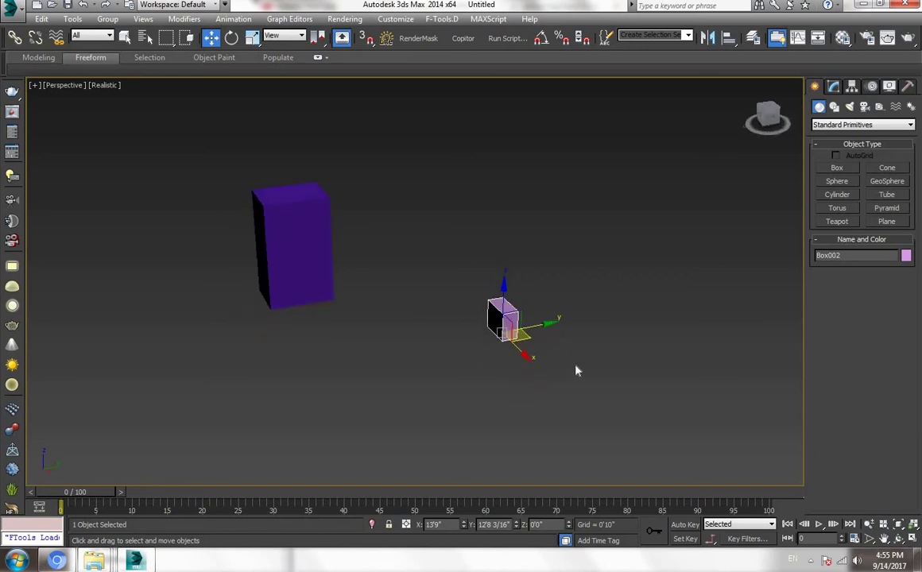
{"action": "middle_click_drag", "start_coordinate": [451, 344], "coordinate": [457, 306], "text": "alt"}
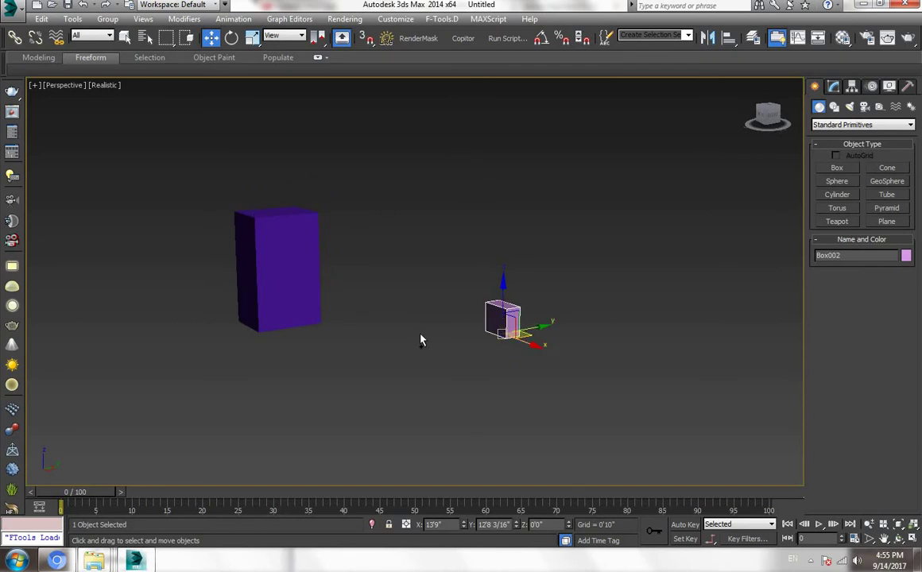
{"action": "middle_click_drag", "start_coordinate": [421, 340], "coordinate": [476, 318], "text": "alt"}
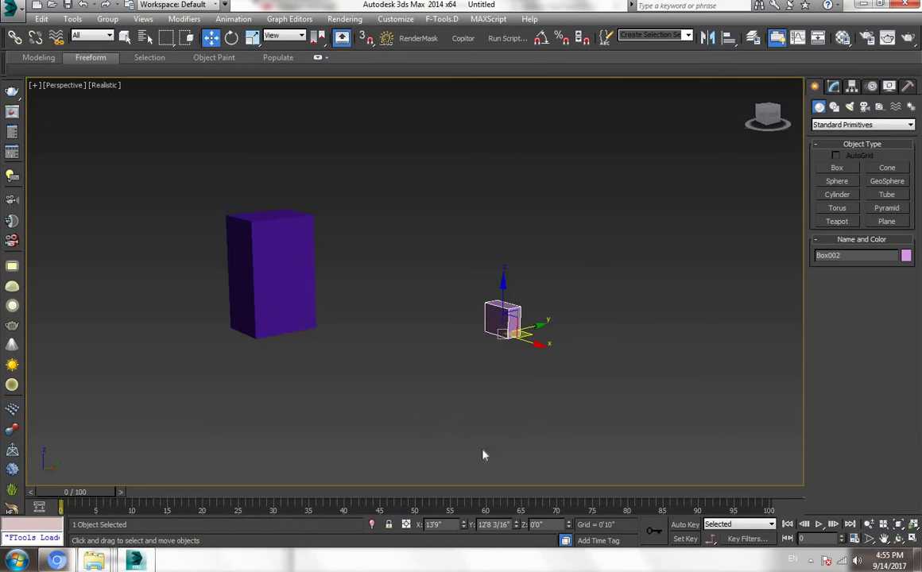
{"action": "left_click_drag", "start_coordinate": [580, 242], "coordinate": [480, 364]}
{"action": "key", "text": "alt+a"}
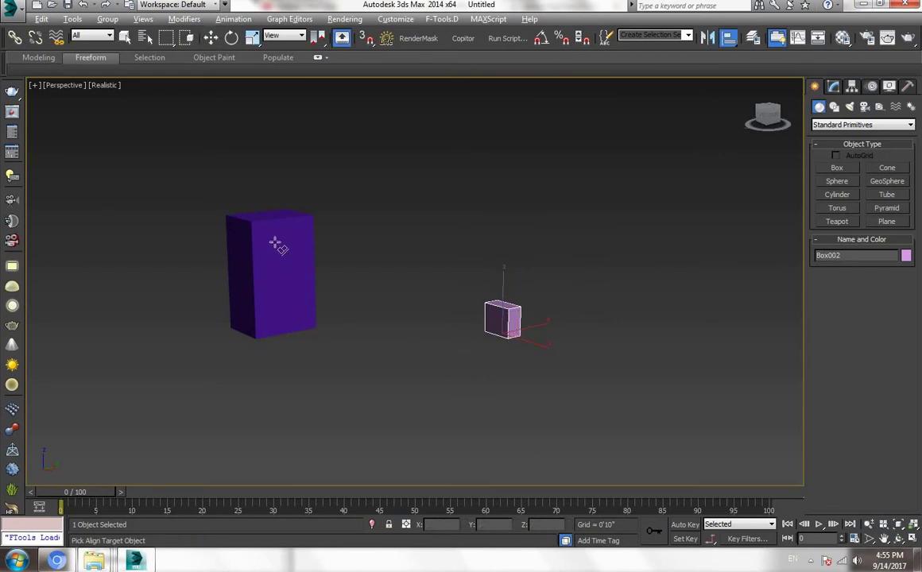
- Align Box002's pivot on Z only to Box001's Maximum, raising it to 8'7"
{"action": "left_click", "coordinate": [265, 209]}
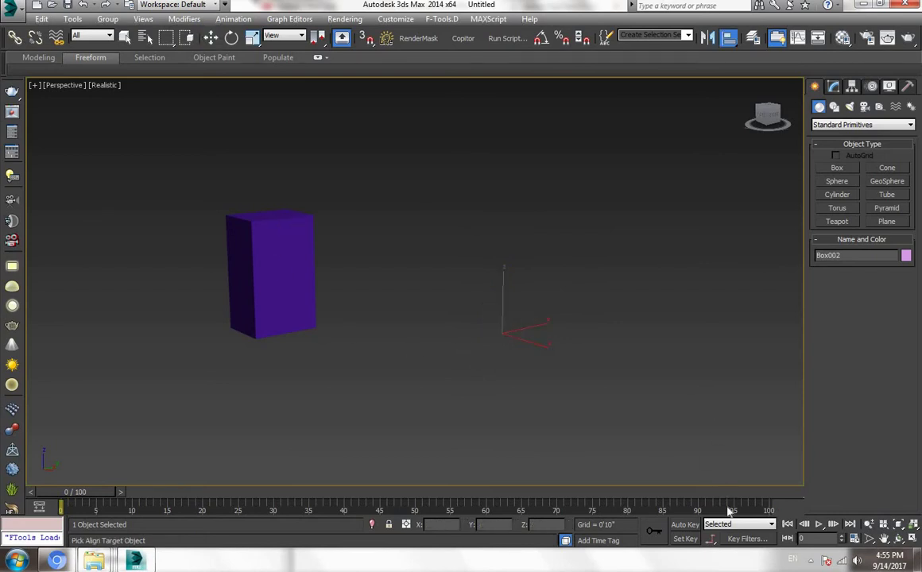
{"action": "left_click", "coordinate": [733, 197]}
{"action": "left_click", "coordinate": [637, 197]}
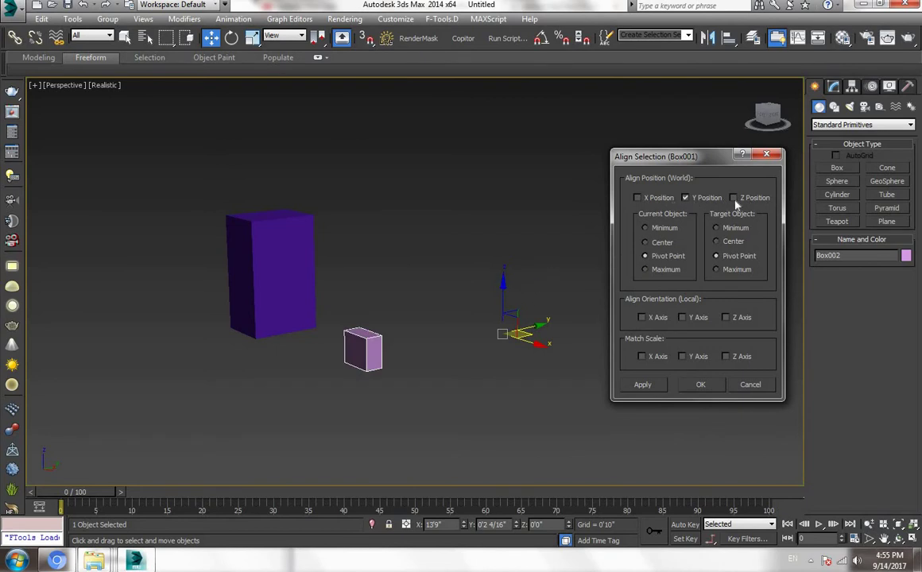
{"action": "left_click", "coordinate": [685, 197]}
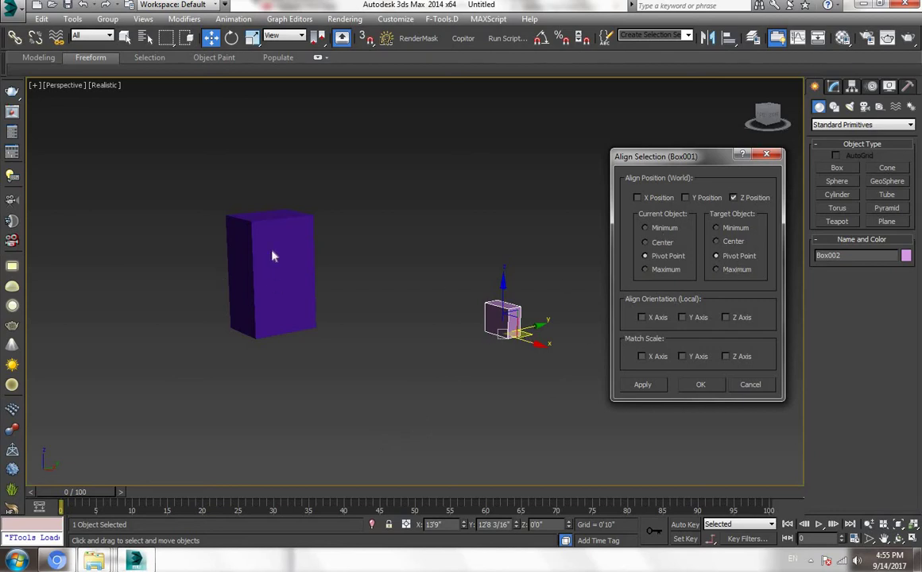
{"action": "left_click", "coordinate": [727, 271]}
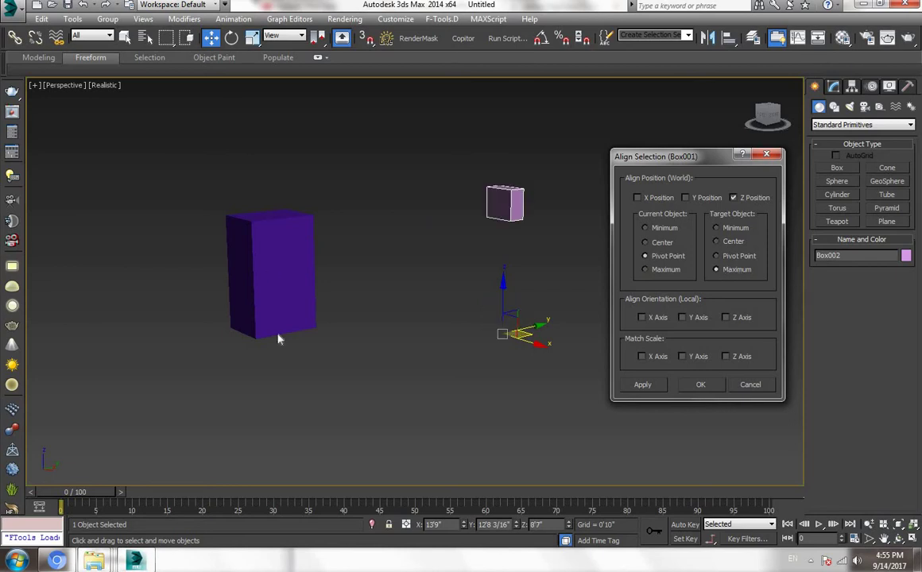
{"action": "left_click", "coordinate": [700, 384]}
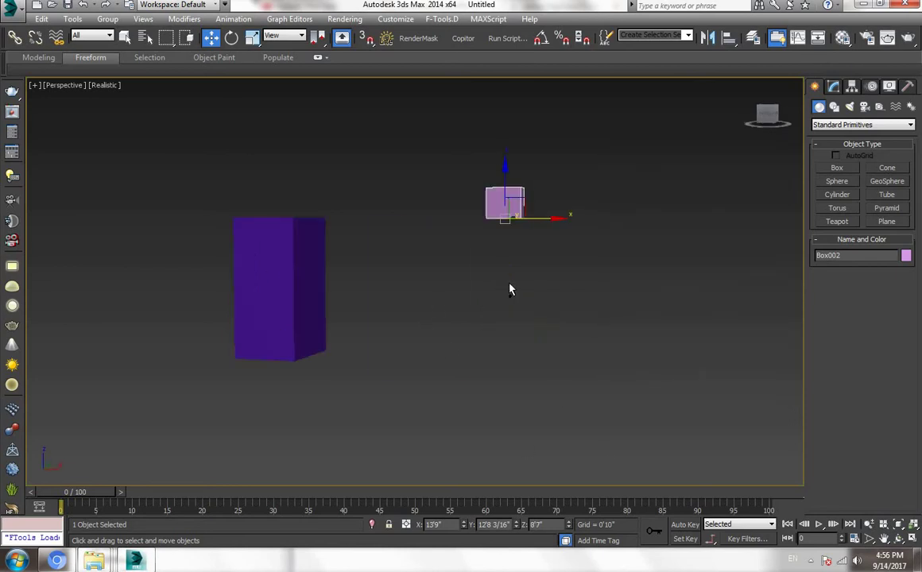
{"action": "key", "text": "f"}
{"action": "key", "text": "z"}
{"action": "scroll", "coordinate": [406, 330], "scroll_direction": "down", "scroll_amount": 5}
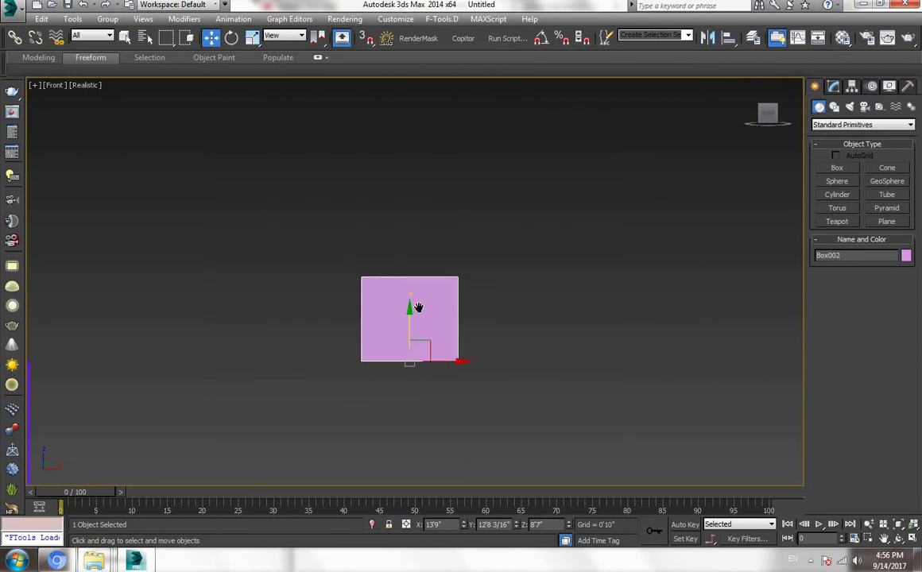
{"action": "scroll", "coordinate": [409, 318], "scroll_direction": "down", "scroll_amount": 4}
{"action": "scroll", "coordinate": [408, 329], "scroll_direction": "up", "scroll_amount": 3}
{"action": "middle_click_drag", "start_coordinate": [397, 307], "coordinate": [477, 332]}
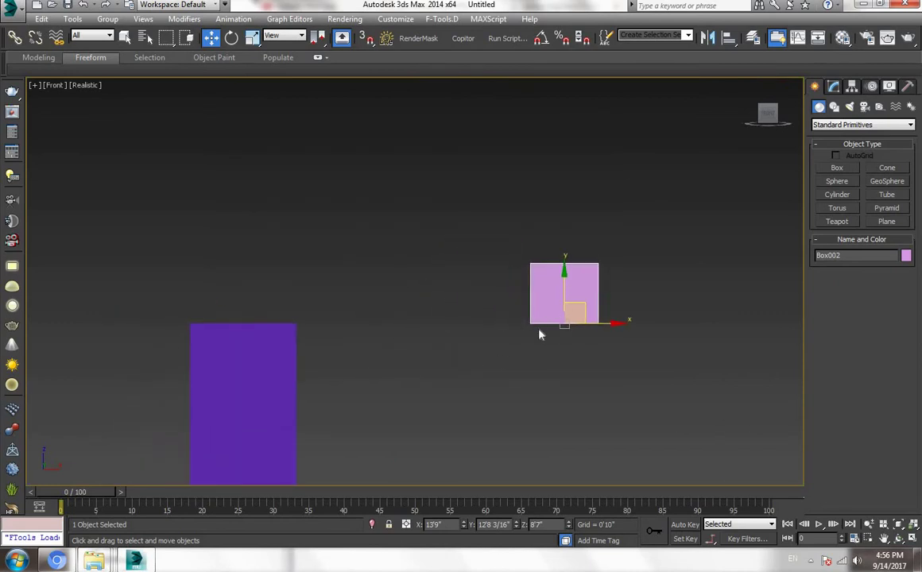
{"action": "left_click_drag", "start_coordinate": [549, 294], "coordinate": [300, 294]}
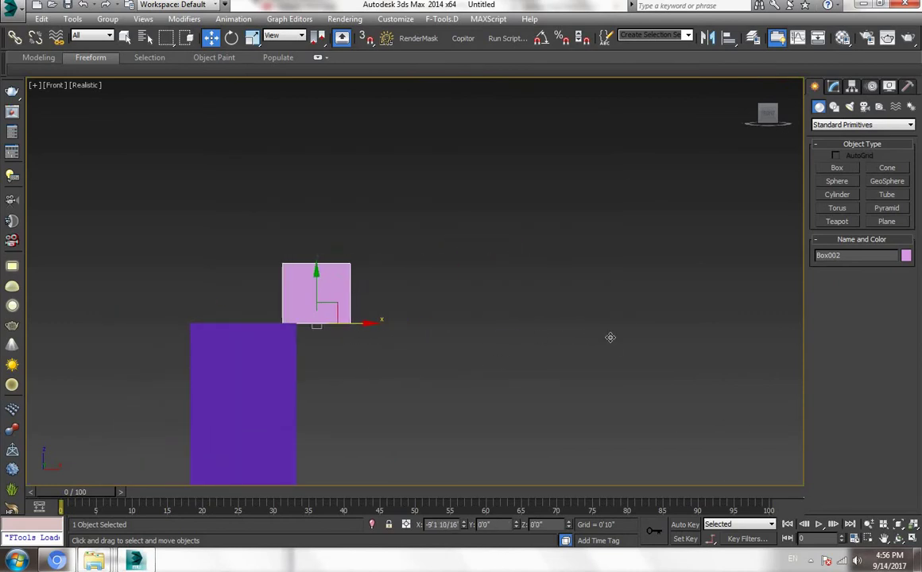
{"action": "key", "text": "ctrl+z"}
{"action": "key", "text": "p"}
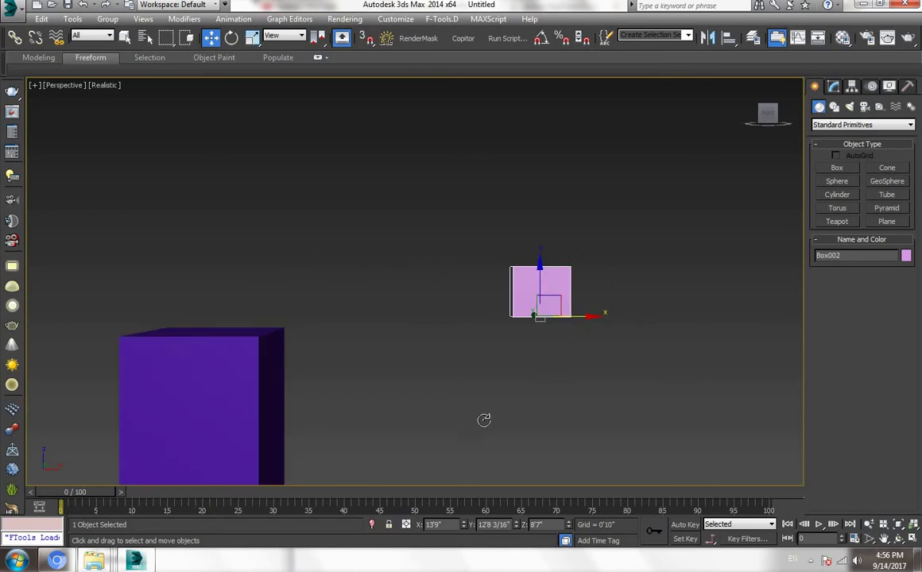
{"action": "mouse_move", "coordinate": [484, 419]}
{"action": "middle_mouse_down", "text": "alt"}
{"action": "mouse_move", "coordinate": [308, 354]}
{"action": "mouse_move", "coordinate": [401, 373]}
{"action": "middle_mouse_up", "text": "alt"}
{"action": "scroll", "coordinate": [372, 344], "scroll_direction": "down", "scroll_amount": 3}
{"action": "mouse_move", "coordinate": [373, 343]}
{"action": "middle_mouse_down"}
{"action": "mouse_move", "coordinate": [405, 368]}
{"action": "mouse_move", "coordinate": [426, 317]}
{"action": "mouse_move", "coordinate": [349, 315]}
{"action": "middle_mouse_up"}
{"action": "key", "text": "alt+a"}
{"action": "left_click", "coordinate": [222, 342]}
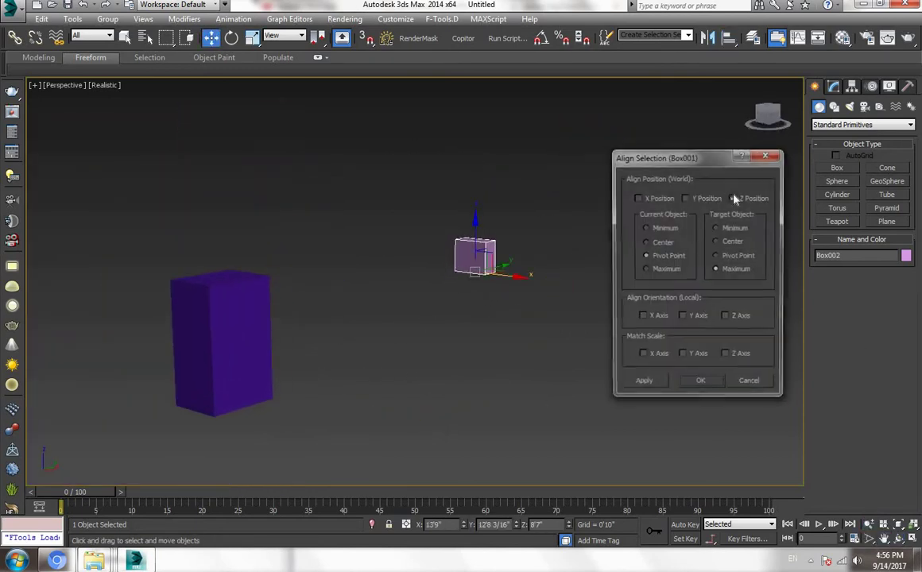
{"action": "left_click", "coordinate": [734, 197]}
{"action": "left_click_drag", "start_coordinate": [671, 156], "coordinate": [642, 153]}
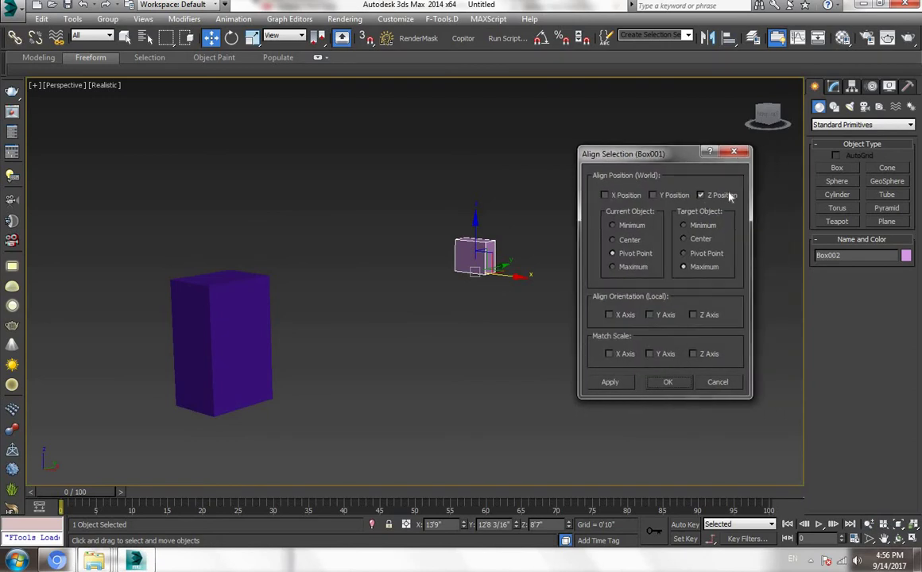
{"action": "left_click", "coordinate": [670, 382]}
{"action": "left_click", "coordinate": [474, 380]}
{"action": "middle_click_drag", "start_coordinate": [453, 377], "coordinate": [481, 373]}
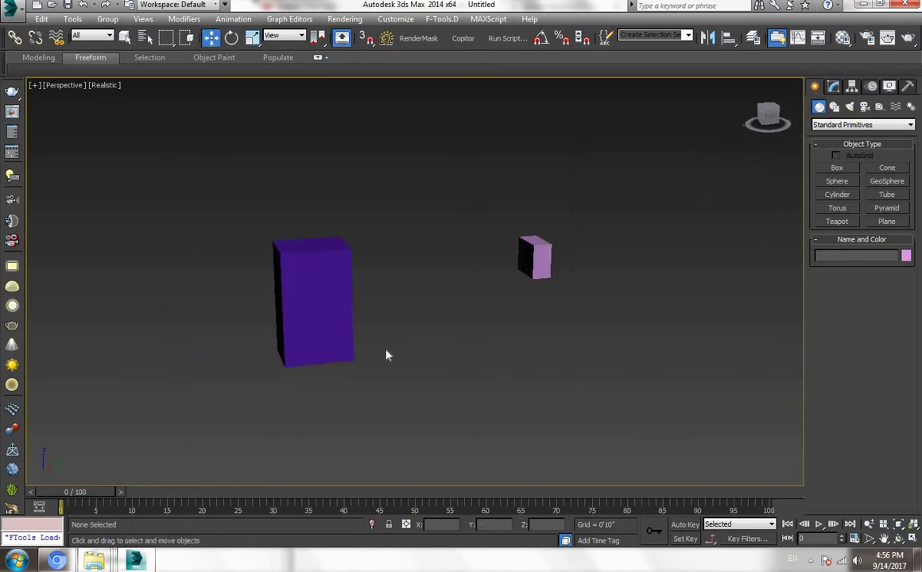
{"action": "middle_click_drag", "start_coordinate": [387, 354], "coordinate": [333, 335]}
- Scale the purple box uniformly up to about 163.855%
{"action": "left_click", "coordinate": [328, 358]}
{"action": "key", "text": "r"}
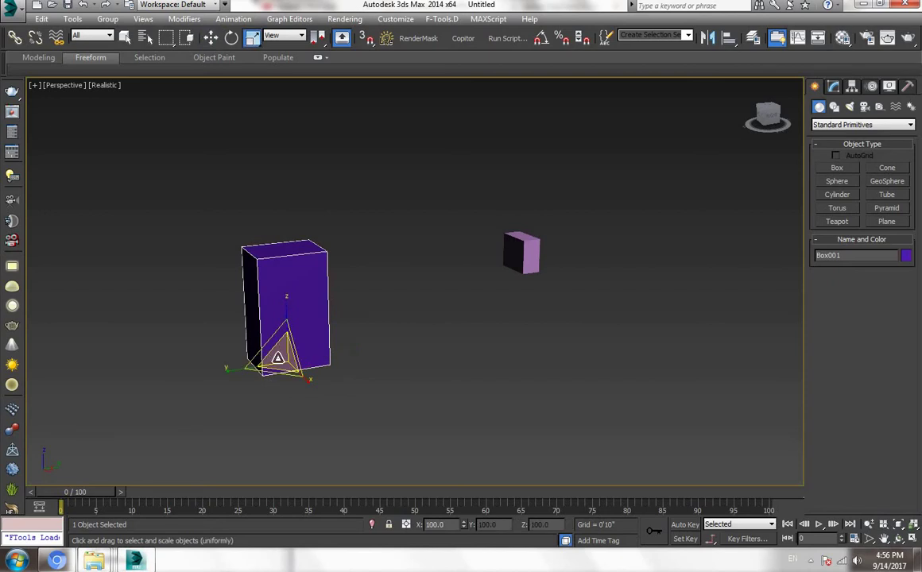
{"action": "left_click_drag", "start_coordinate": [284, 351], "coordinate": [342, 314]}
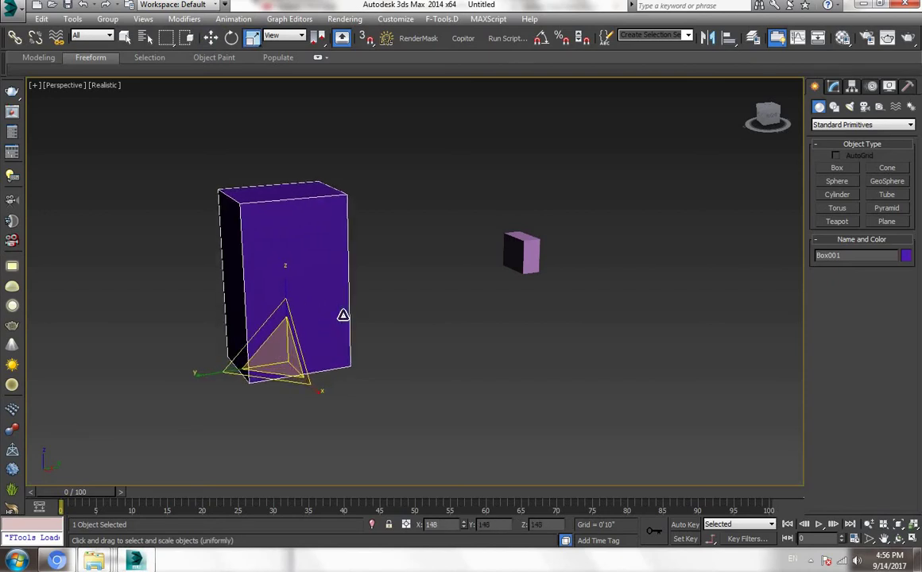
{"action": "left_click", "coordinate": [470, 396]}
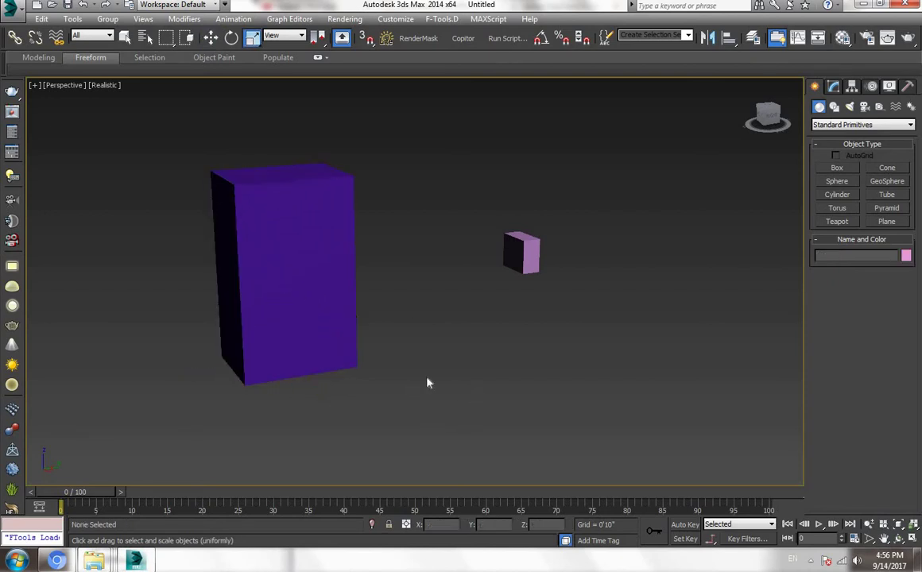
{"action": "left_click", "coordinate": [247, 252]}
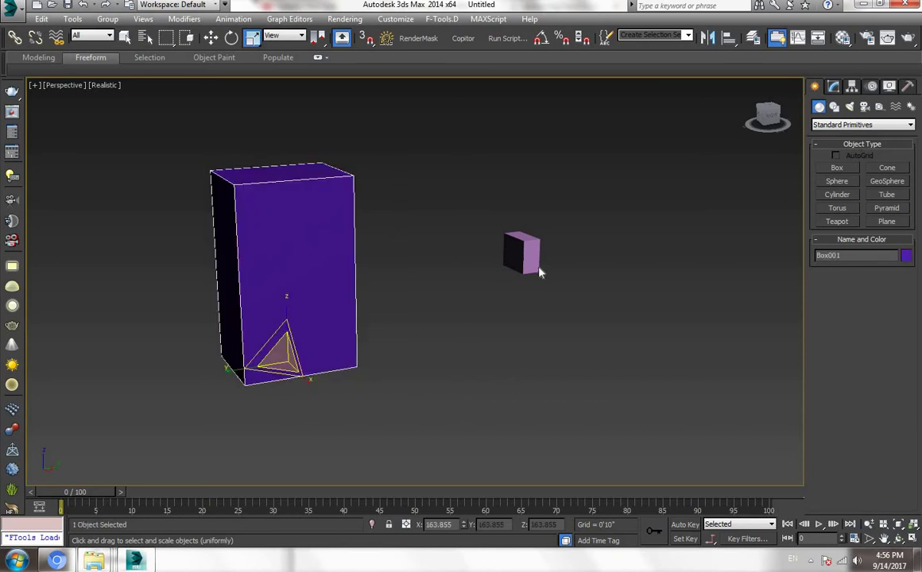
- Select the pink box, return to Move, and start aligning it with Alt+A
{"action": "left_click_drag", "start_coordinate": [548, 186], "coordinate": [515, 371]}
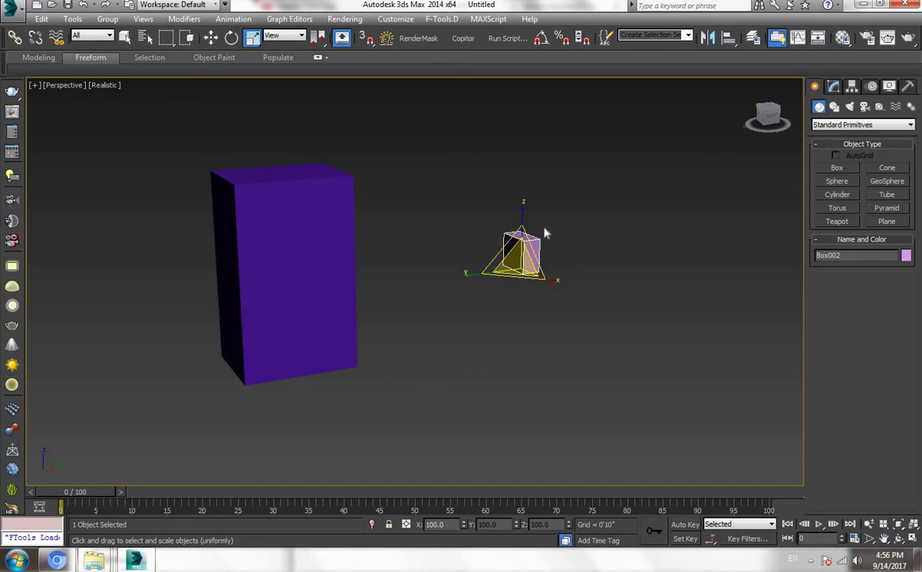
{"action": "key", "text": "w"}
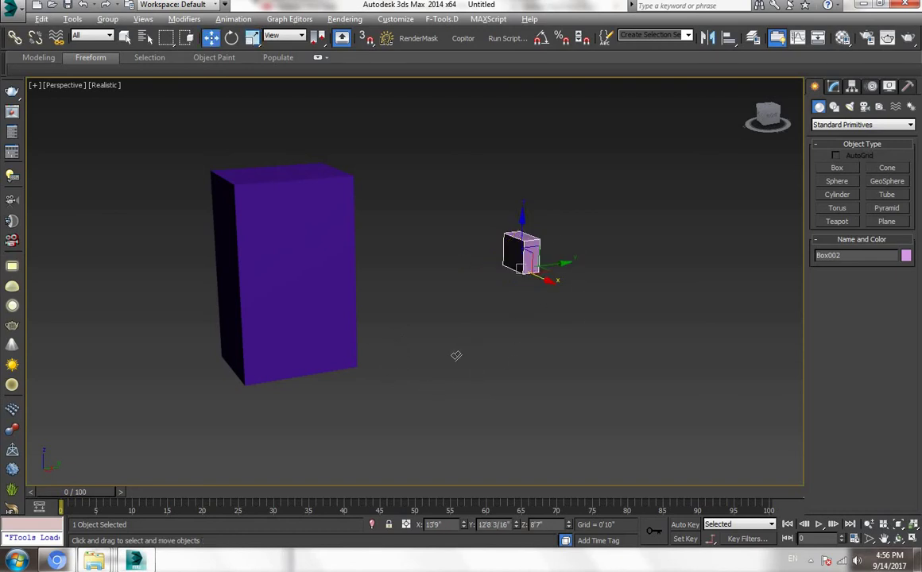
{"action": "key", "text": "alt+a"}
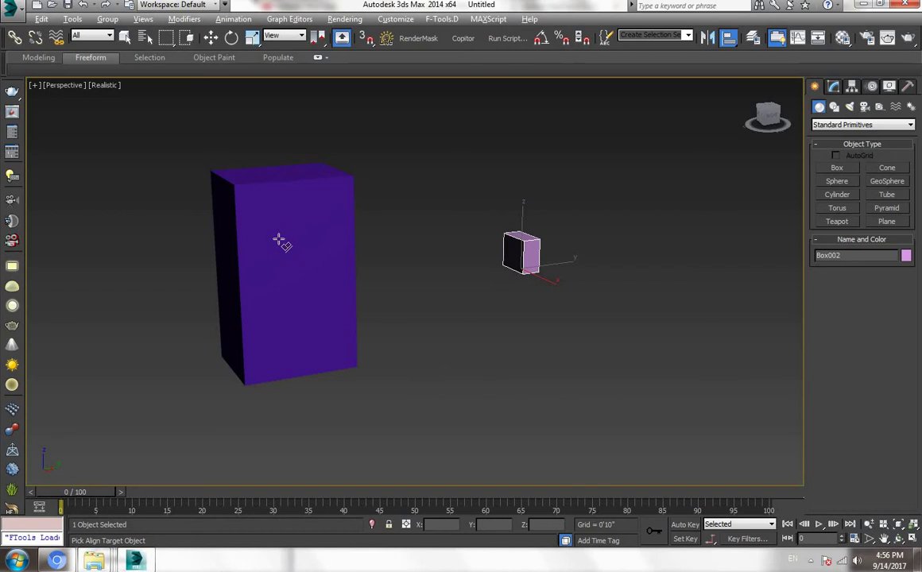
- Align the pink box to Box001 with Z Position off and Match Scale on X, Y and Z
{"action": "left_click", "coordinate": [280, 241]}
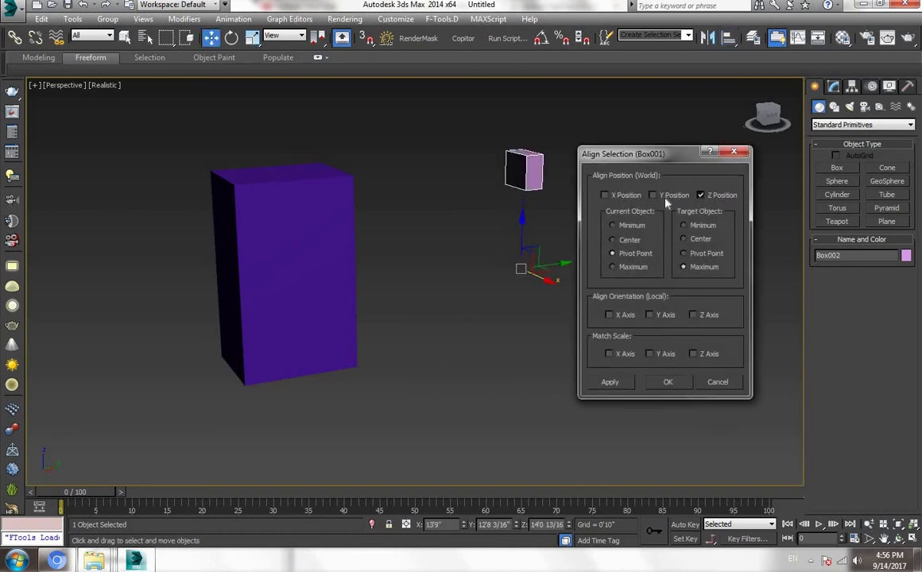
{"action": "left_click", "coordinate": [700, 195]}
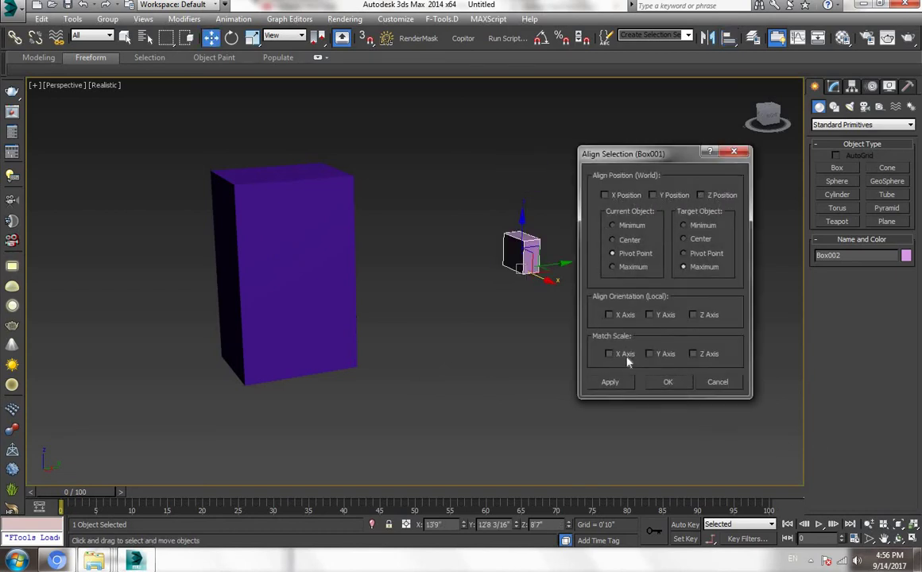
{"action": "left_click", "coordinate": [650, 353]}
{"action": "left_click", "coordinate": [693, 353]}
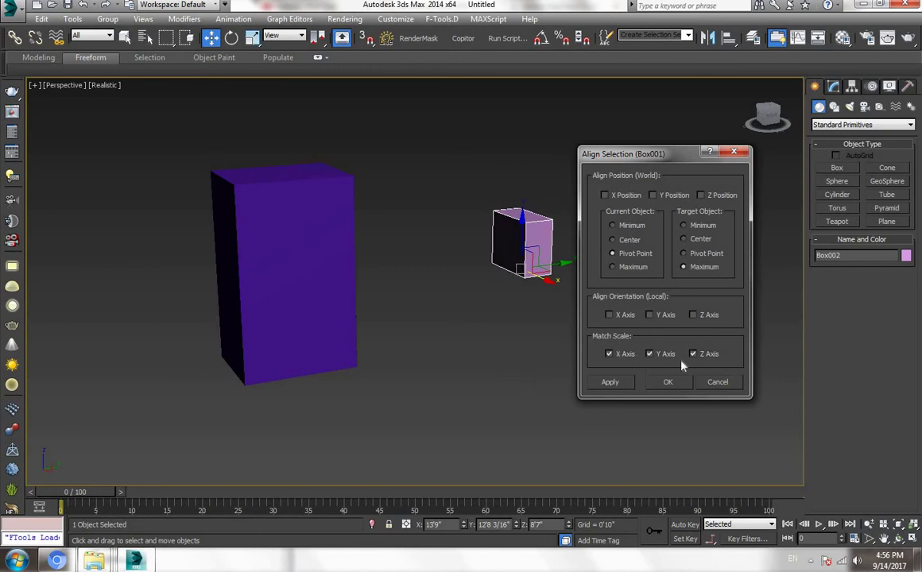
{"action": "left_click", "coordinate": [652, 385]}
- Pan and zoom the view to reframe the boxes, then select the purple box Box001
{"action": "key", "text": "ctrl+p"}
{"action": "left_click_drag", "start_coordinate": [407, 282], "coordinate": [416, 314]}
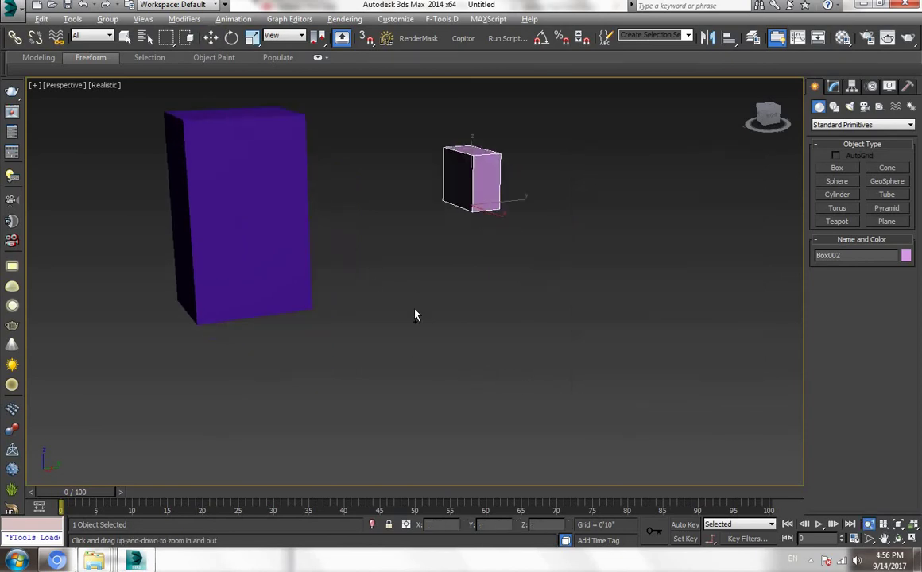
{"action": "scroll", "coordinate": [420, 314], "scroll_direction": "down", "scroll_amount": 2}
{"action": "key", "text": "w"}
{"action": "left_click", "coordinate": [315, 256]}
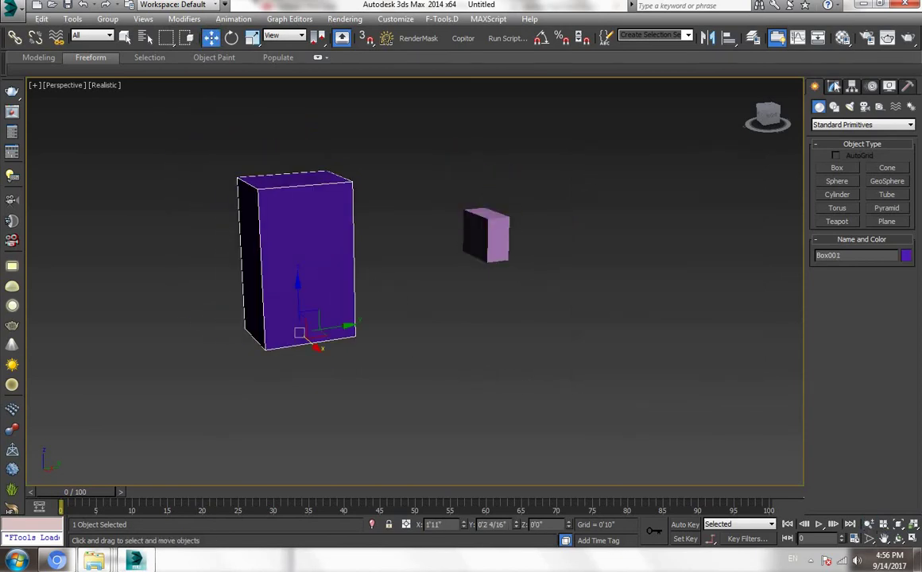
- Narrow the purple box's width in its size parameters, then cancel an early Align attempt
{"action": "left_click", "coordinate": [833, 86]}
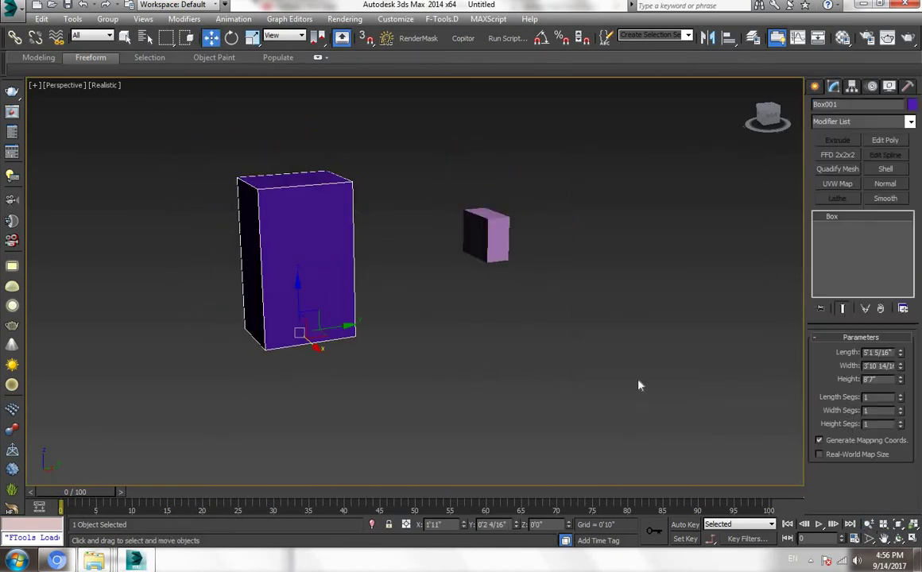
{"action": "left_click_drag", "start_coordinate": [900, 365], "coordinate": [900, 398]}
{"action": "left_click", "coordinate": [481, 238]}
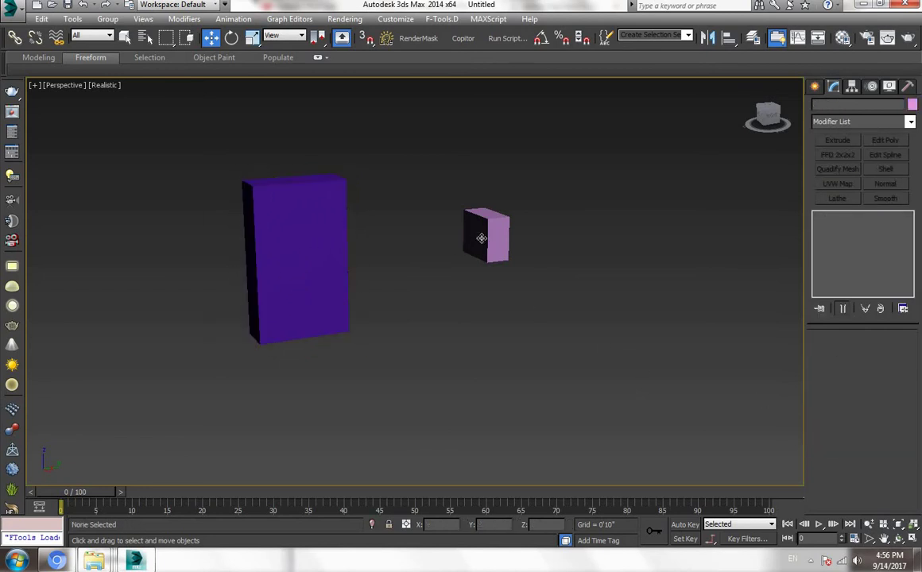
{"action": "key", "text": "alt+a"}
{"action": "left_click", "coordinate": [285, 230]}
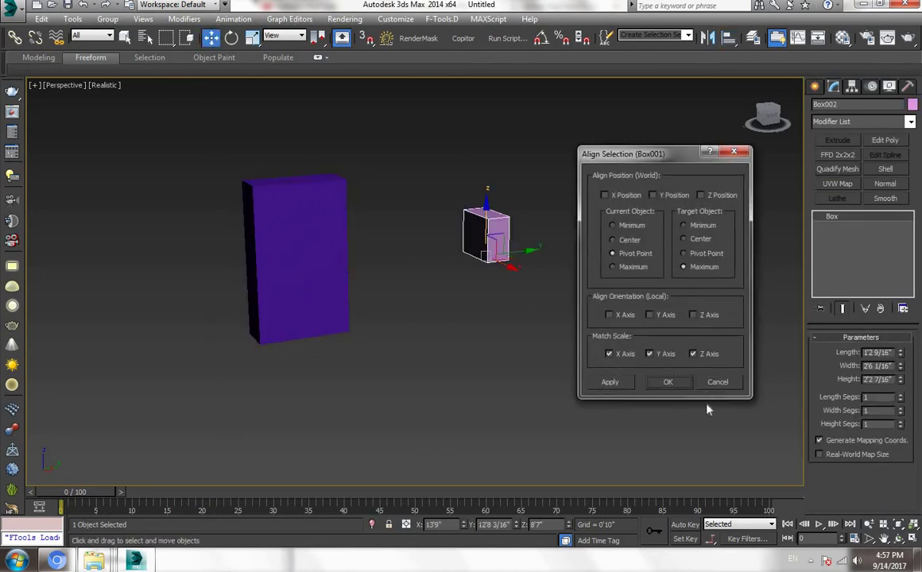
{"action": "key", "text": "Escape"}
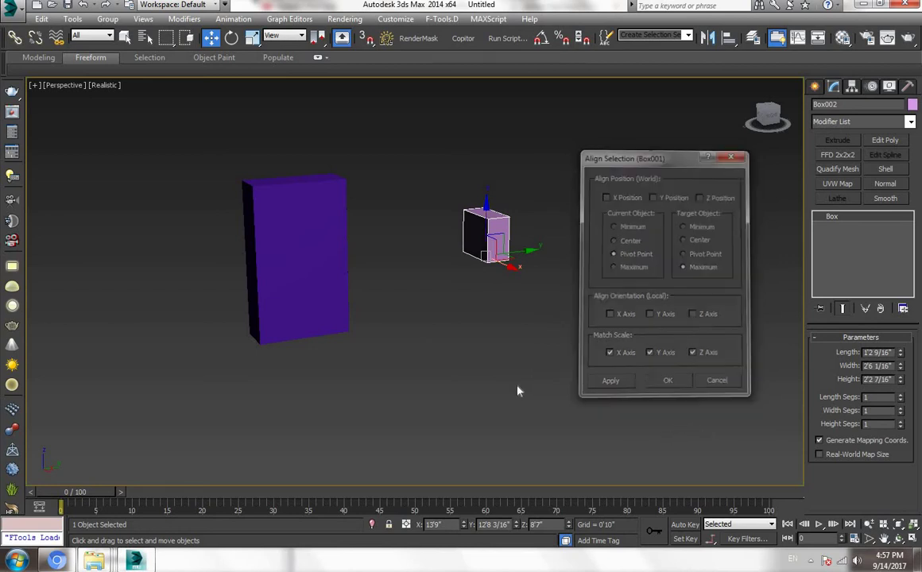
{"action": "left_click", "coordinate": [370, 384]}
- Squash the purple box along Z to 45.449% into a low block
{"action": "left_click", "coordinate": [301, 287]}
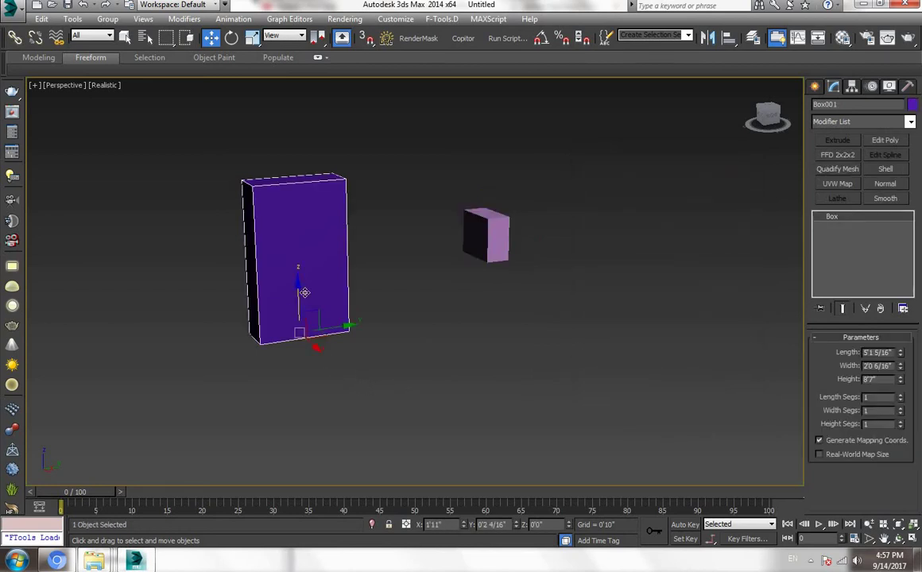
{"action": "key", "text": "r"}
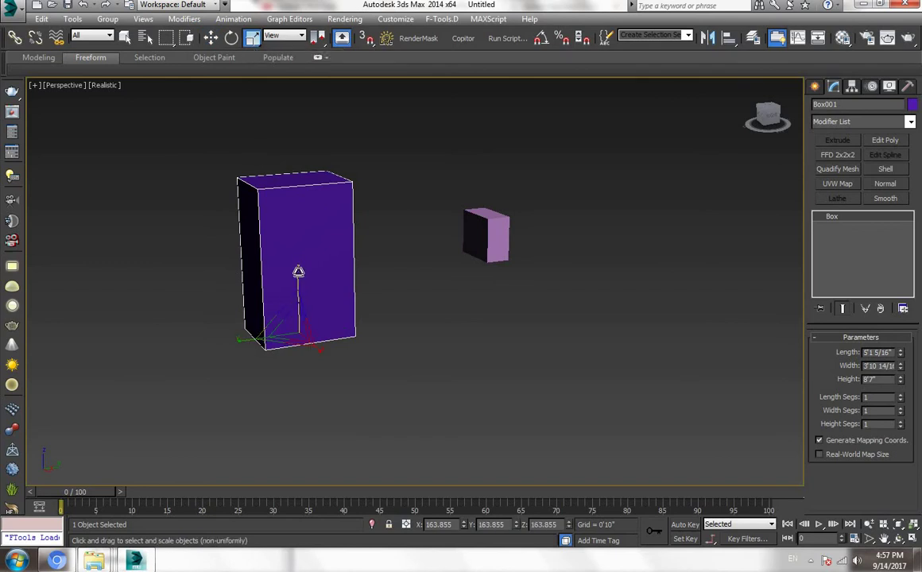
{"action": "left_click_drag", "start_coordinate": [309, 363], "coordinate": [311, 383]}
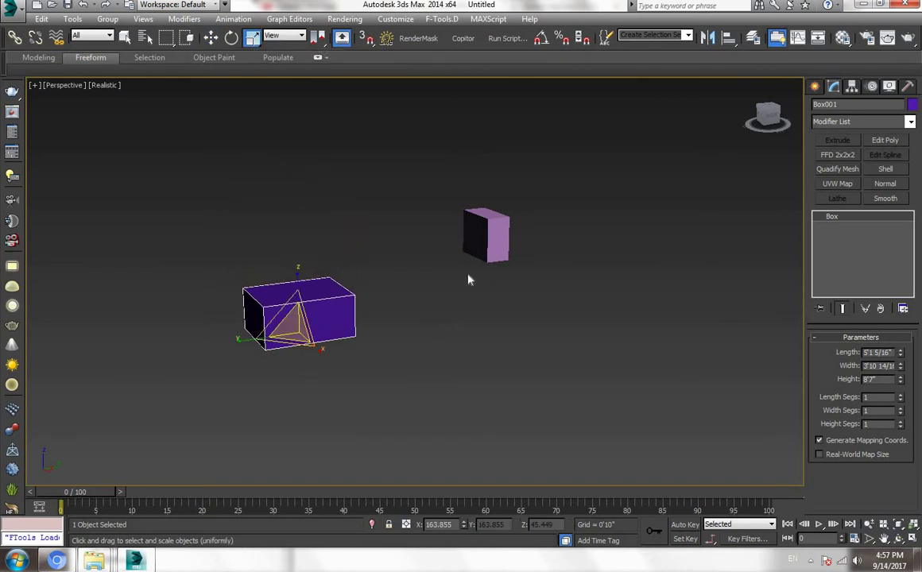
{"action": "left_click", "coordinate": [453, 251]}
- Align the pink box to Box001 again, matching its scale on X, Y and Z
{"action": "left_click", "coordinate": [476, 254]}
{"action": "key", "text": "w"}
{"action": "key", "text": "alt+a"}
{"action": "left_click", "coordinate": [500, 263]}
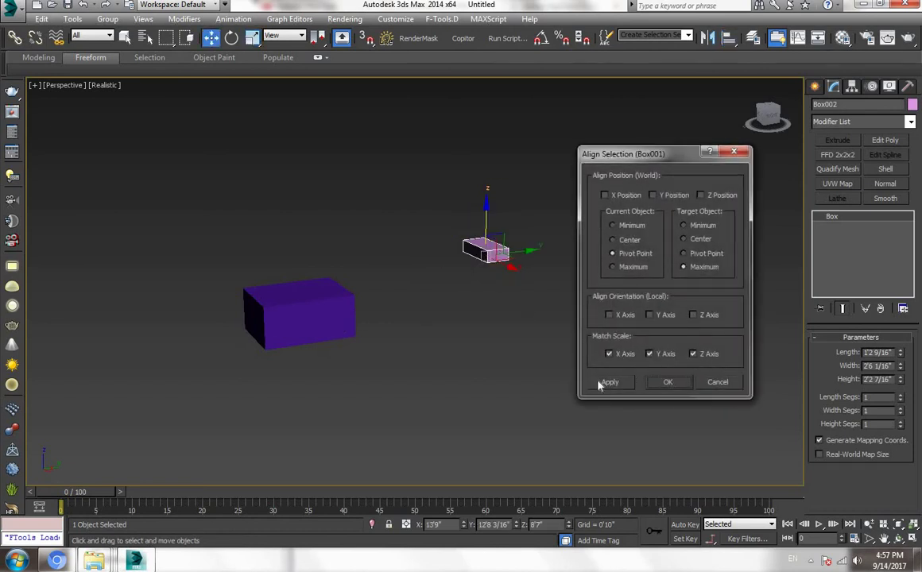
{"action": "left_click", "coordinate": [667, 382]}
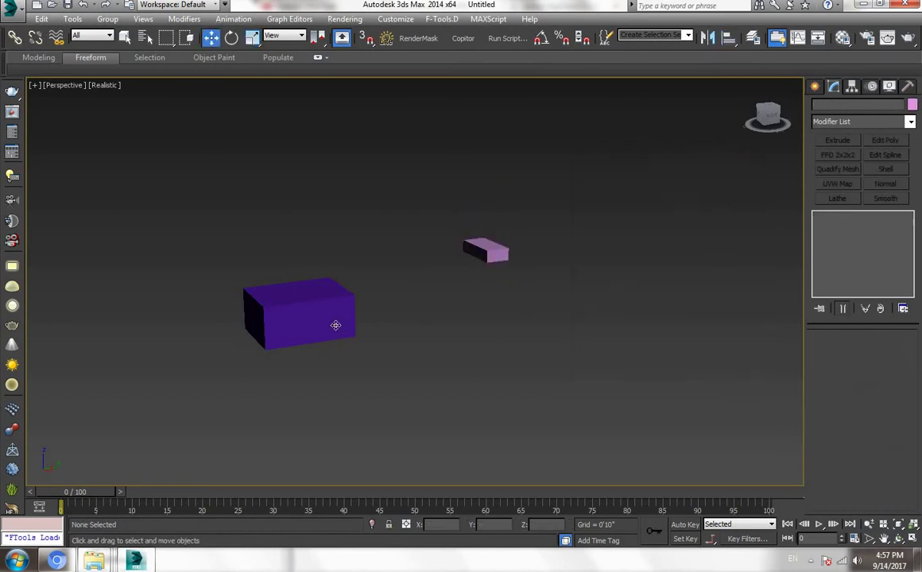
{"action": "left_click", "coordinate": [336, 326]}
- Rotate the purple box about its vertical Z axis, then select the pink box
{"action": "key", "text": "e"}
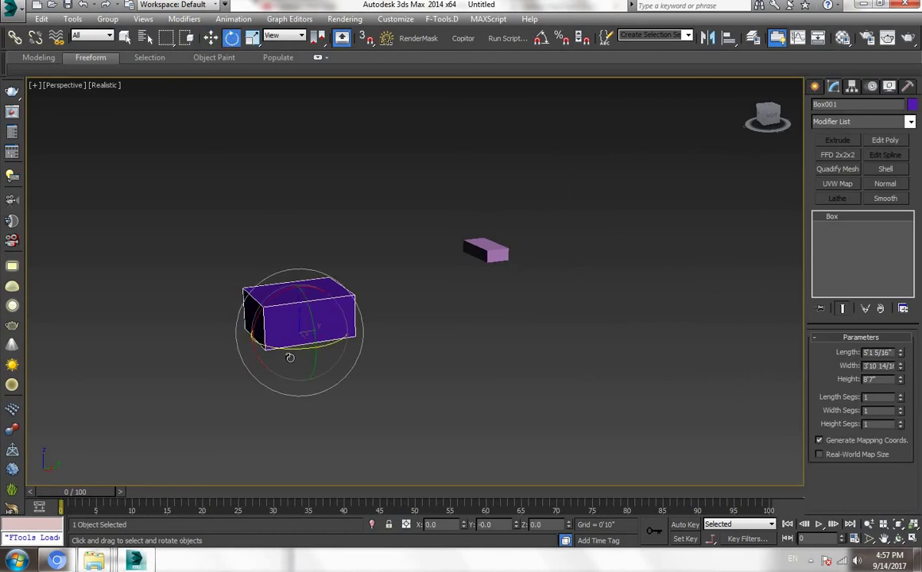
{"action": "left_click_drag", "start_coordinate": [289, 357], "coordinate": [439, 325]}
{"action": "middle_click_drag", "start_coordinate": [427, 325], "coordinate": [467, 309], "text": "alt"}
{"action": "right_click", "coordinate": [468, 309]}
{"action": "left_click", "coordinate": [524, 202]}
{"action": "left_click_drag", "start_coordinate": [524, 202], "coordinate": [459, 308]}
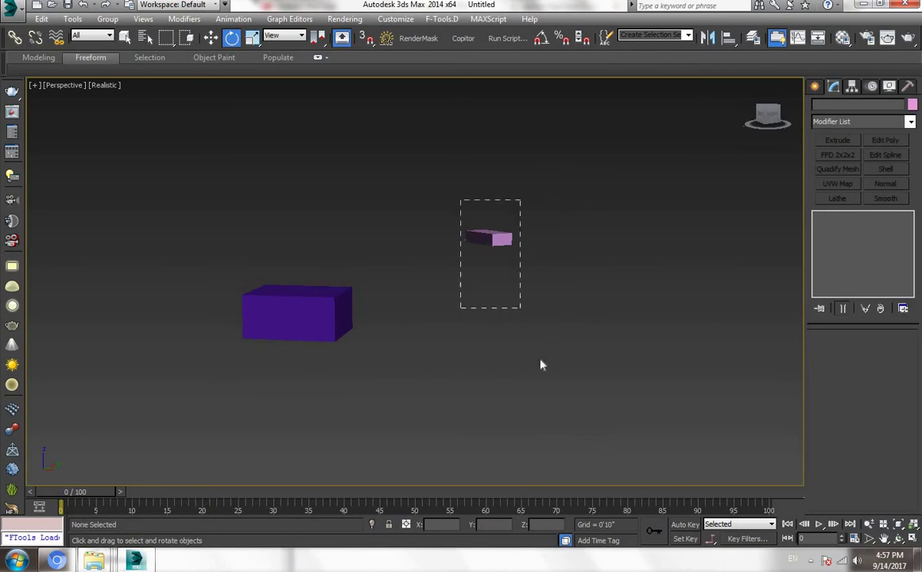
- Align the pink box to Box001's orientation on X, Y and Z, matching scale on Z only
{"action": "key", "text": "alt+a"}
{"action": "left_click", "coordinate": [296, 313]}
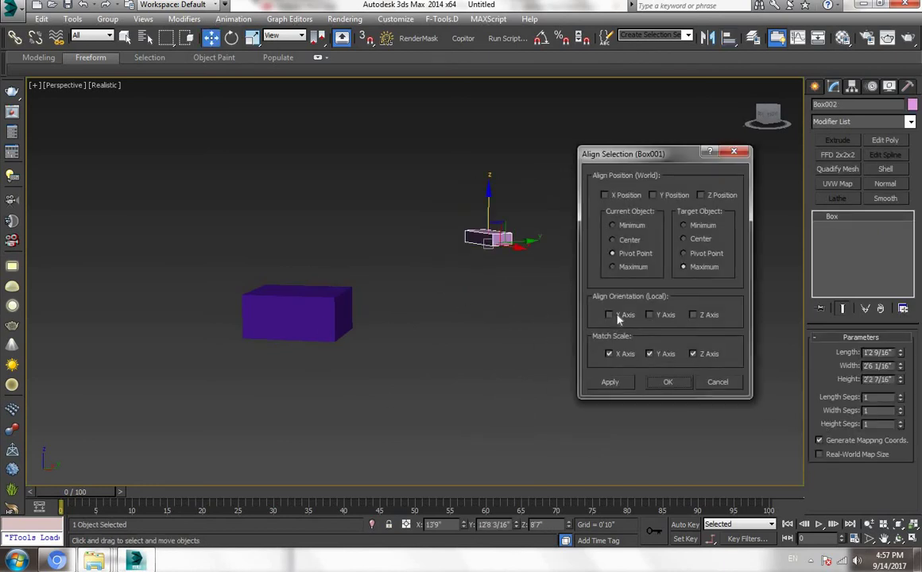
{"action": "left_click", "coordinate": [608, 354]}
{"action": "left_click", "coordinate": [649, 353]}
{"action": "left_click", "coordinate": [626, 315]}
{"action": "left_click", "coordinate": [666, 314]}
{"action": "left_click", "coordinate": [705, 315]}
{"action": "key", "text": "Return"}
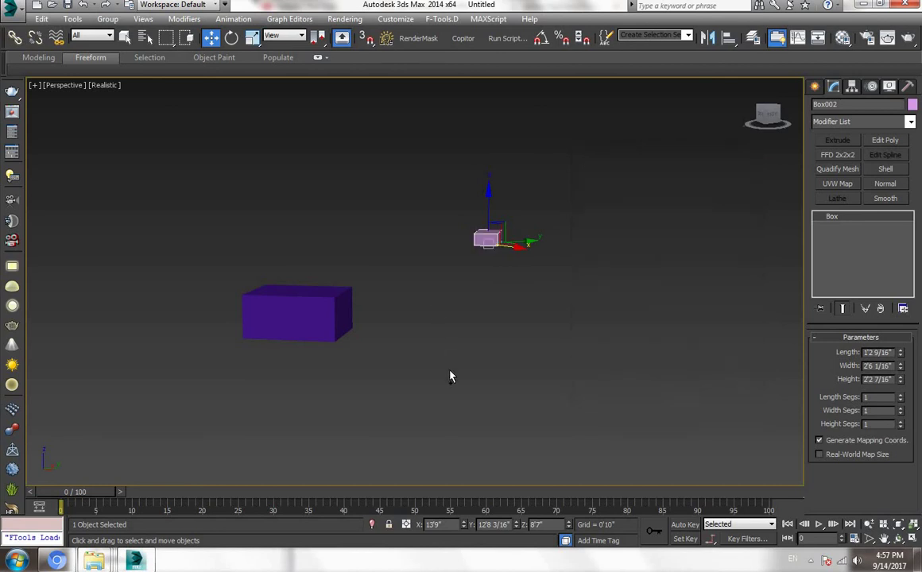
- Check the parallel blocks from the Top view, then return to Perspective
{"action": "middle_click_drag", "start_coordinate": [450, 376], "coordinate": [451, 376], "text": "alt"}
{"action": "key", "text": "t"}
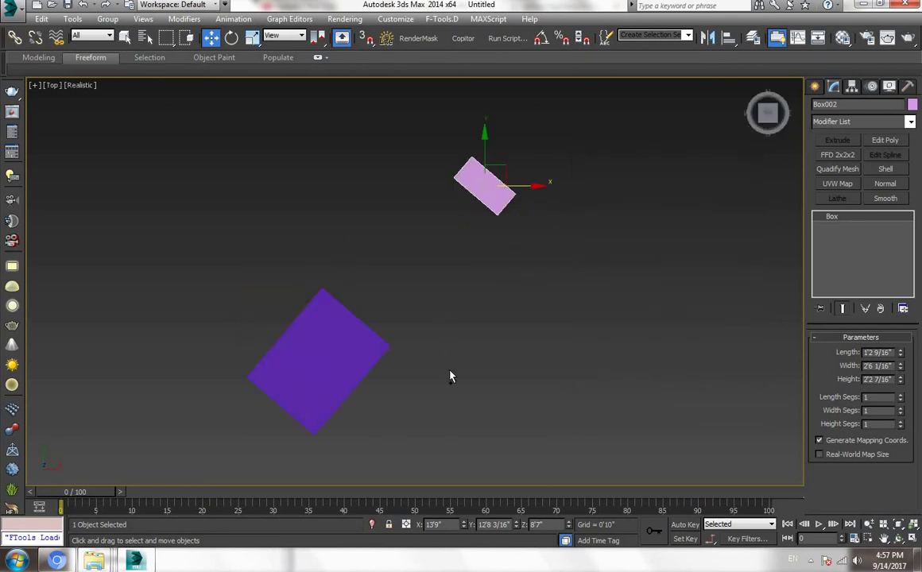
{"action": "key", "text": "z"}
{"action": "scroll", "coordinate": [382, 364], "scroll_direction": "down", "scroll_amount": 5}
{"action": "mouse_move", "coordinate": [430, 445]}
{"action": "middle_mouse_down"}
{"action": "mouse_move", "coordinate": [465, 349]}
{"action": "mouse_move", "coordinate": [491, 360]}
{"action": "mouse_move", "coordinate": [460, 382]}
{"action": "middle_mouse_up"}
{"action": "left_click", "coordinate": [493, 358]}
{"action": "key", "text": "p"}
- Orbit and zoom the perspective view to inspect the rotated purple and pink blocks
{"action": "key", "text": "ctrl+r"}
{"action": "mouse_move", "coordinate": [394, 260]}
{"action": "left_mouse_down"}
{"action": "mouse_move", "coordinate": [426, 273]}
{"action": "mouse_move", "coordinate": [447, 323]}
{"action": "left_mouse_up"}
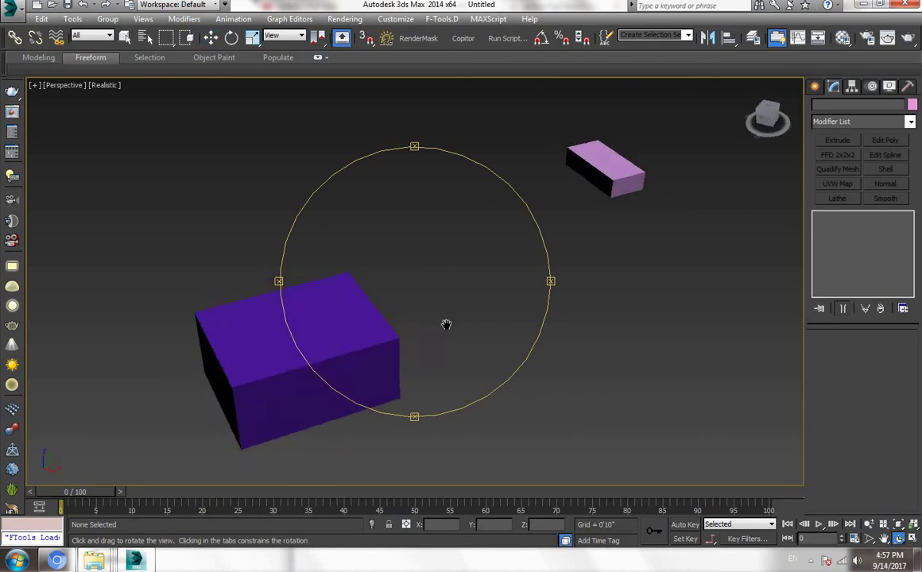
{"action": "key", "text": "alt+z"}
{"action": "left_click_drag", "start_coordinate": [408, 251], "coordinate": [475, 320]}
{"action": "scroll", "coordinate": [475, 320], "scroll_direction": "down", "scroll_amount": 3}
{"action": "key", "text": "w"}
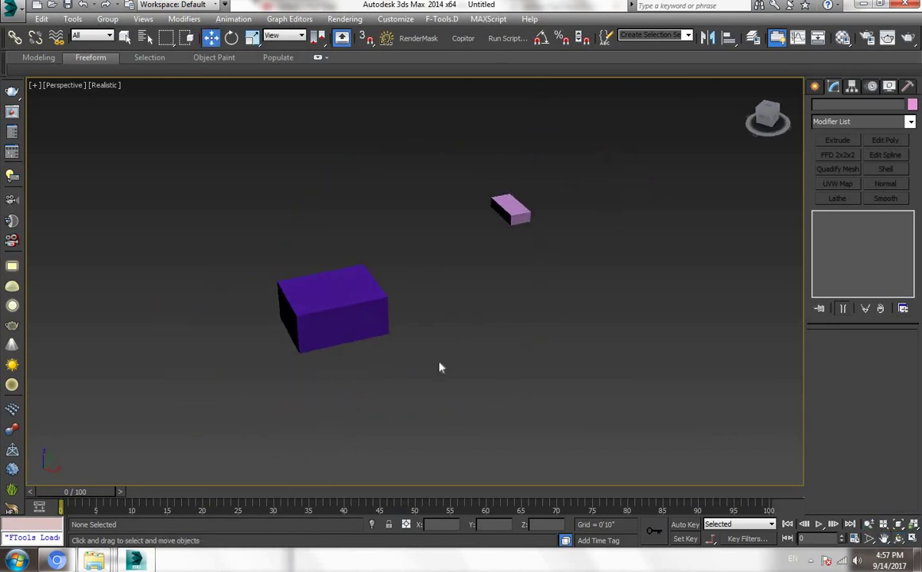
{"action": "middle_click_drag", "start_coordinate": [426, 325], "coordinate": [426, 321], "text": "alt"}
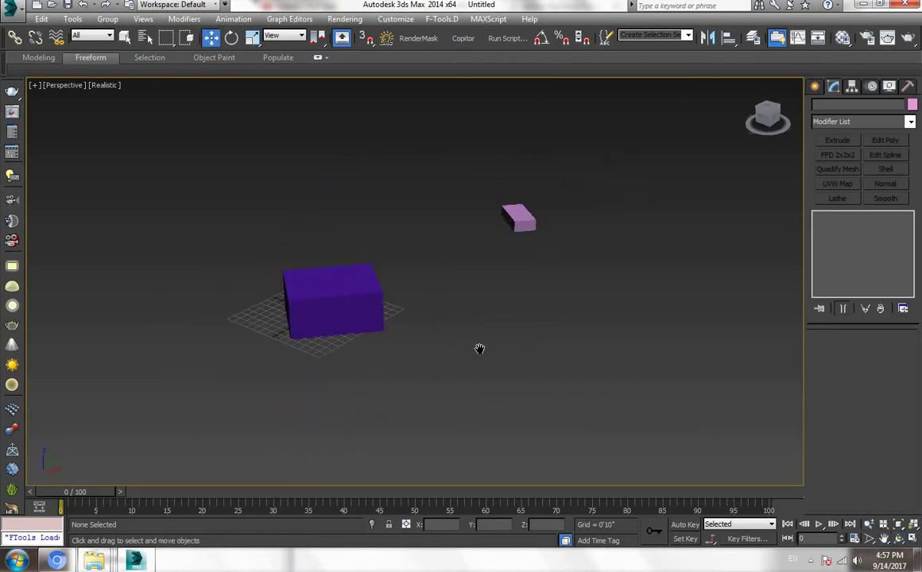
{"action": "key", "text": "ctrl+p"}
- Create a tall box, Box003, beside the purple and pink boxes using the quad menu
{"action": "scroll", "coordinate": [431, 318], "scroll_direction": "down", "scroll_amount": 2}
{"action": "right_click", "coordinate": [532, 361]}
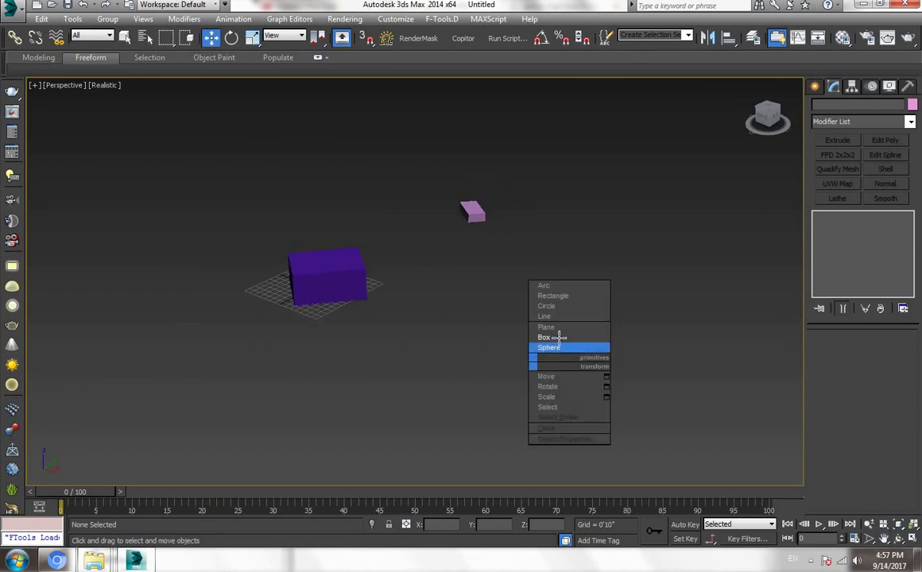
{"action": "left_click", "coordinate": [559, 338]}
{"action": "left_click_drag", "start_coordinate": [516, 368], "coordinate": [548, 338]}
{"action": "left_click", "coordinate": [516, 379]}
- Orbit around the scene to view the new green box next to the other blocks
{"action": "mouse_move", "coordinate": [516, 378]}
{"action": "middle_mouse_down", "text": "alt"}
{"action": "mouse_move", "coordinate": [534, 362]}
{"action": "mouse_move", "coordinate": [416, 354]}
{"action": "mouse_move", "coordinate": [405, 393]}
{"action": "mouse_move", "coordinate": [377, 402]}
{"action": "middle_mouse_up", "text": "alt"}
{"action": "key", "text": "e"}
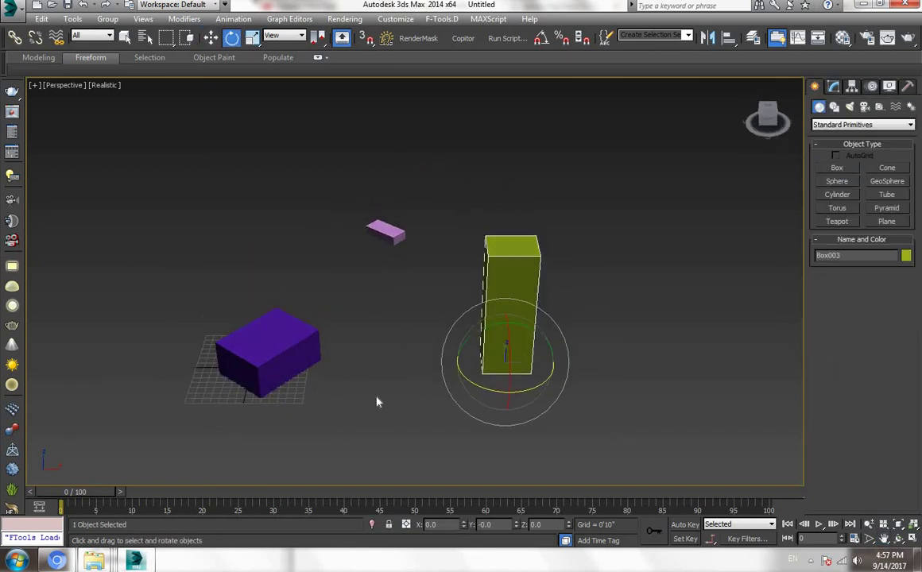
{"action": "left_click", "coordinate": [373, 403]}
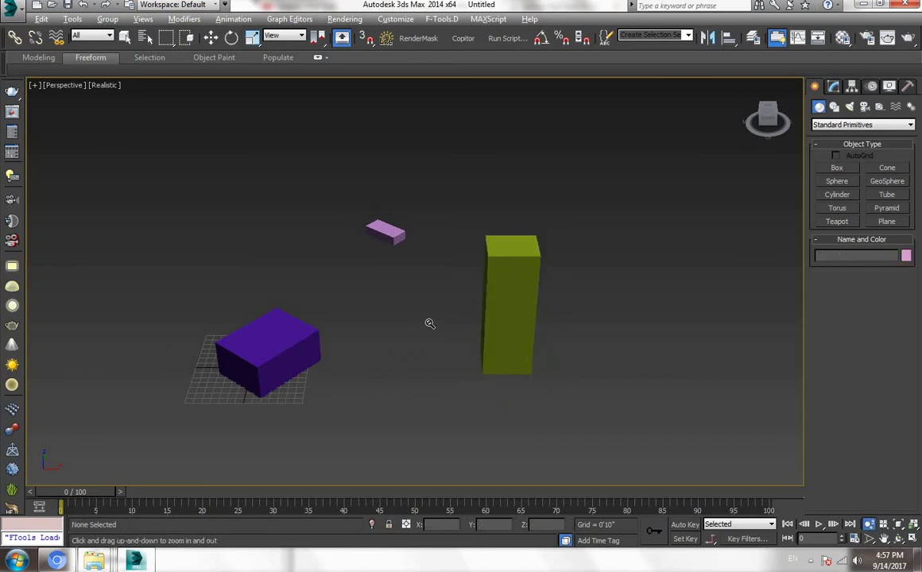
{"action": "mouse_move", "coordinate": [429, 322]}
{"action": "middle_mouse_down", "text": "alt"}
{"action": "mouse_move", "coordinate": [407, 387]}
{"action": "mouse_move", "coordinate": [304, 370]}
{"action": "mouse_move", "coordinate": [422, 366]}
{"action": "mouse_move", "coordinate": [403, 350]}
{"action": "mouse_move", "coordinate": [420, 291]}
{"action": "middle_mouse_up", "text": "alt"}
{"action": "key", "text": "e"}
{"action": "left_click", "coordinate": [475, 213]}
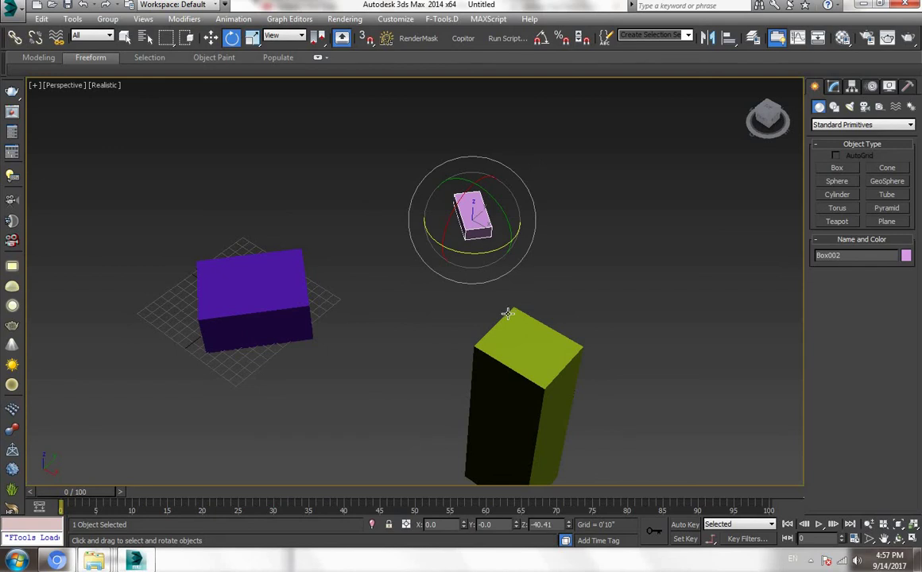
{"action": "key", "text": "w"}
{"action": "mouse_move", "coordinate": [377, 319]}
{"action": "middle_mouse_down", "text": "alt"}
{"action": "mouse_move", "coordinate": [381, 288]}
{"action": "mouse_move", "coordinate": [451, 354]}
{"action": "middle_mouse_up", "text": "alt"}
- Reselect the green box Box003 from a new viewing angle
{"action": "key", "text": "ctrl+d"}
{"action": "left_click", "coordinate": [460, 354]}
{"action": "mouse_move", "coordinate": [594, 346]}
{"action": "middle_mouse_down", "text": "alt"}
{"action": "mouse_move", "coordinate": [545, 317]}
{"action": "mouse_move", "coordinate": [633, 305]}
{"action": "mouse_move", "coordinate": [638, 358]}
{"action": "middle_mouse_up", "text": "alt"}
{"action": "key", "text": "w"}
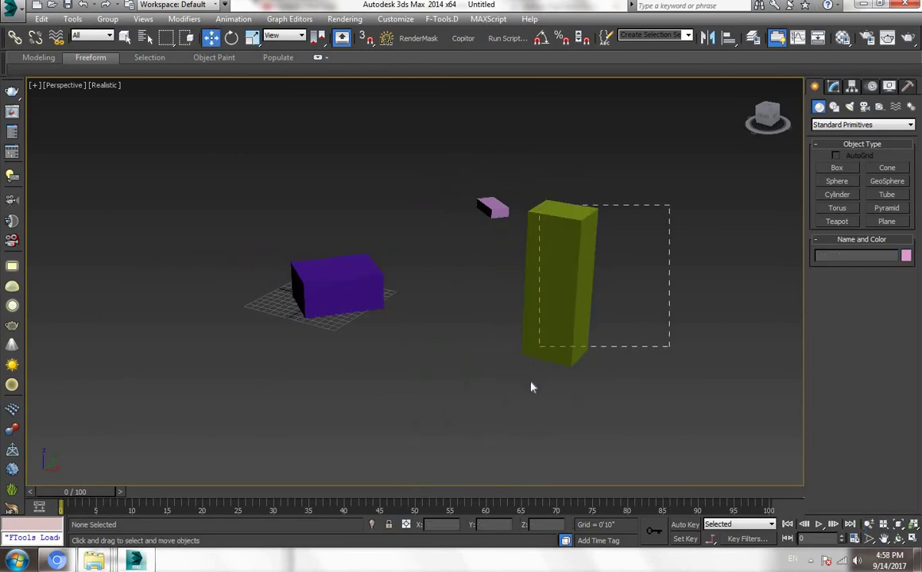
{"action": "left_click", "coordinate": [557, 350]}
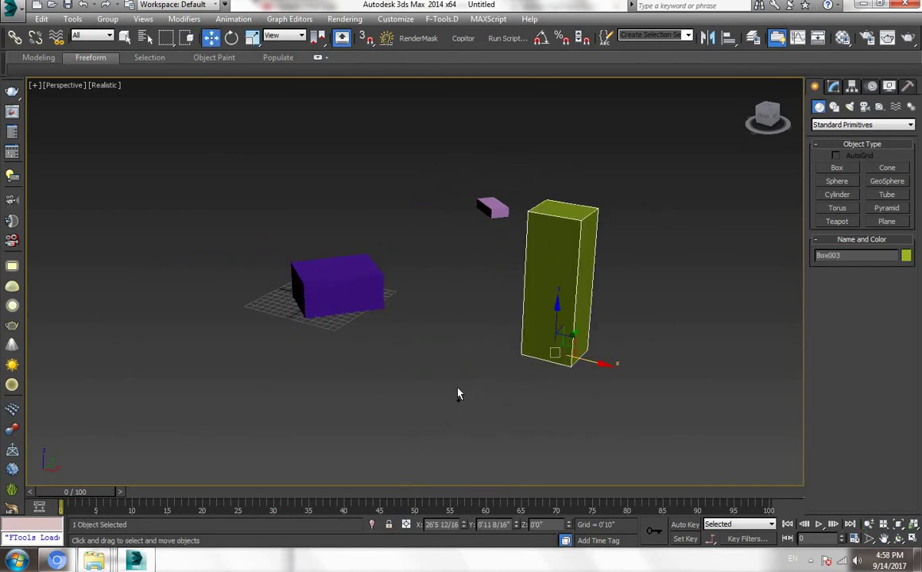
{"action": "mouse_move", "coordinate": [457, 394]}
{"action": "middle_mouse_down", "text": "alt"}
{"action": "mouse_move", "coordinate": [434, 364]}
{"action": "mouse_move", "coordinate": [412, 363]}
{"action": "mouse_move", "coordinate": [423, 347]}
{"action": "mouse_move", "coordinate": [423, 365]}
{"action": "mouse_move", "coordinate": [391, 331]}
{"action": "mouse_move", "coordinate": [405, 356]}
{"action": "mouse_move", "coordinate": [333, 338]}
{"action": "mouse_move", "coordinate": [397, 346]}
{"action": "mouse_move", "coordinate": [422, 333]}
{"action": "mouse_move", "coordinate": [443, 376]}
{"action": "mouse_move", "coordinate": [420, 345]}
{"action": "mouse_move", "coordinate": [454, 332]}
{"action": "middle_mouse_up", "text": "alt"}
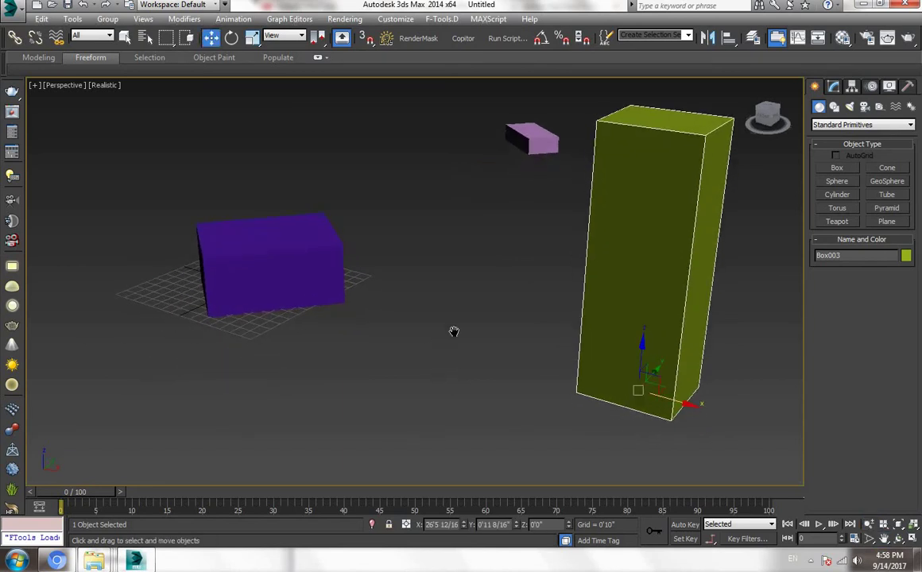
{"action": "scroll", "coordinate": [418, 319], "scroll_direction": "down", "scroll_amount": 4}
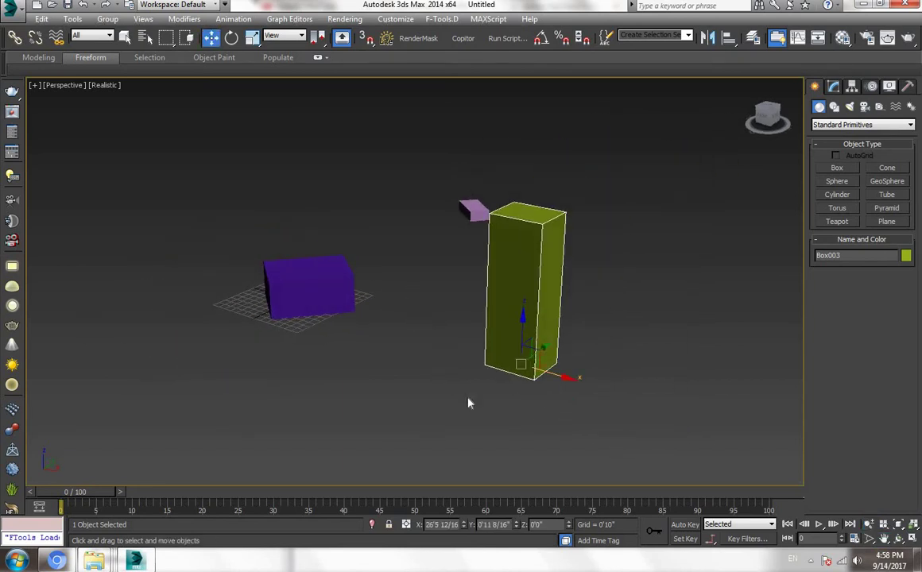
{"action": "left_click", "coordinate": [622, 377]}
{"action": "mouse_move", "coordinate": [500, 343]}
{"action": "middle_mouse_down", "text": "alt"}
{"action": "mouse_move", "coordinate": [339, 343]}
{"action": "mouse_move", "coordinate": [502, 292]}
{"action": "mouse_move", "coordinate": [712, 247]}
{"action": "mouse_move", "coordinate": [622, 330]}
{"action": "mouse_move", "coordinate": [664, 333]}
{"action": "mouse_move", "coordinate": [574, 350]}
{"action": "mouse_move", "coordinate": [584, 329]}
{"action": "mouse_move", "coordinate": [670, 330]}
{"action": "mouse_move", "coordinate": [657, 340]}
{"action": "mouse_move", "coordinate": [387, 345]}
{"action": "mouse_move", "coordinate": [437, 361]}
{"action": "mouse_move", "coordinate": [787, 550]}
{"action": "middle_mouse_up", "text": "alt"}
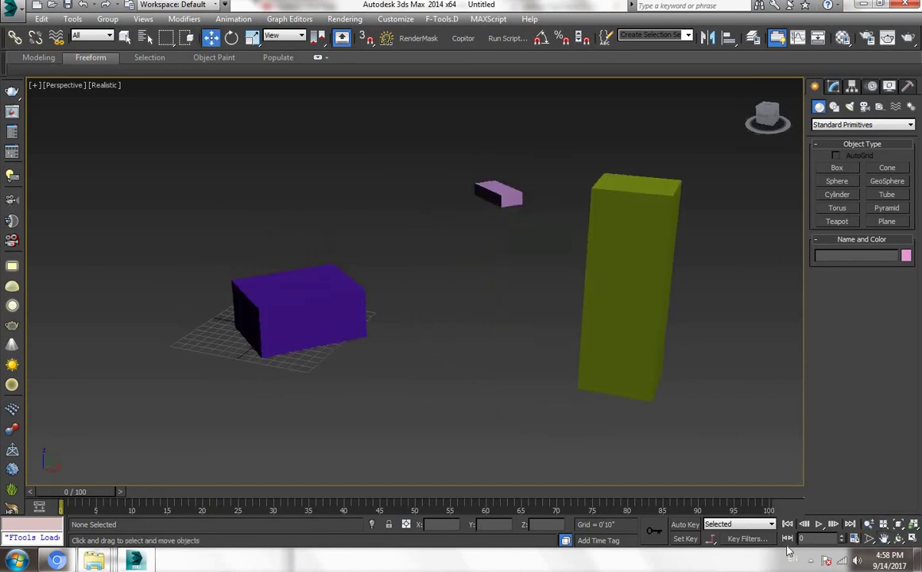
{"action": "right_click", "coordinate": [811, 561]}
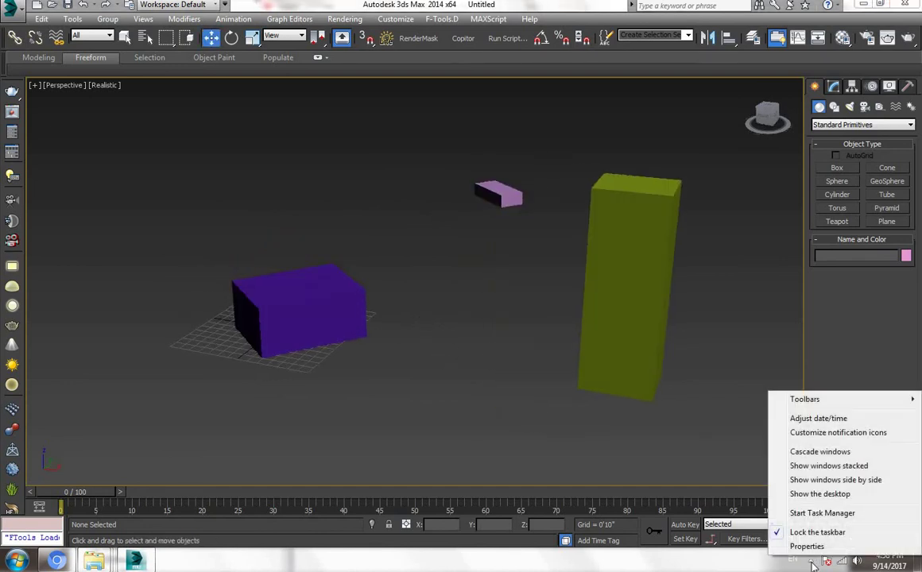